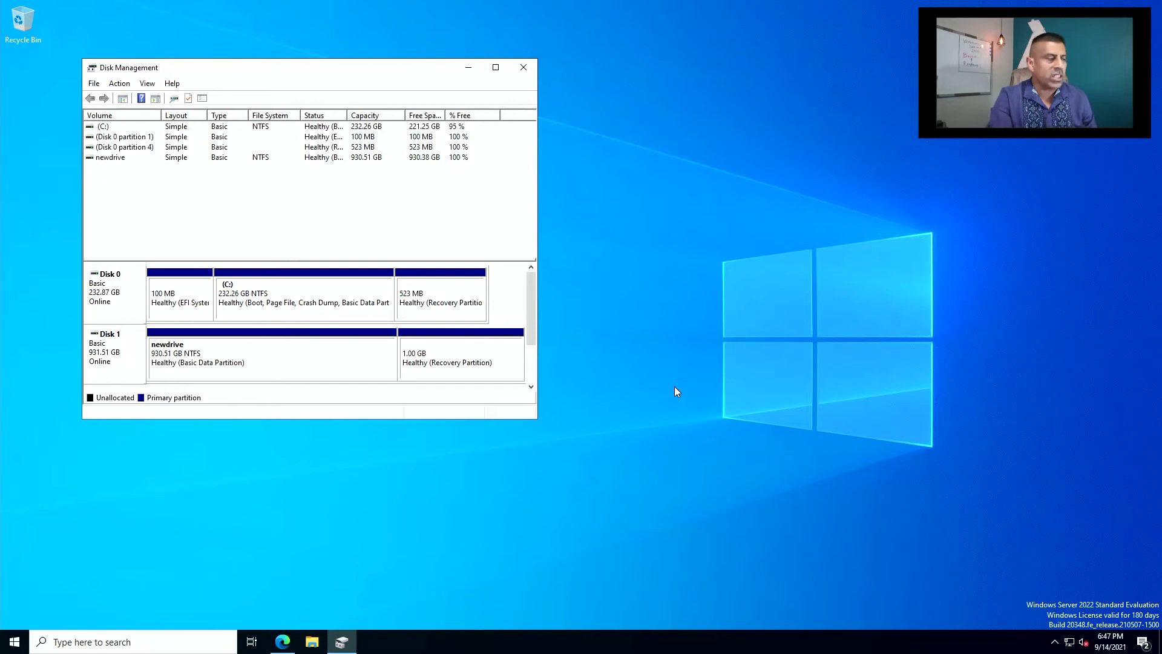
Step: Launch Windows Server Backup from the Start search
click(675, 392)
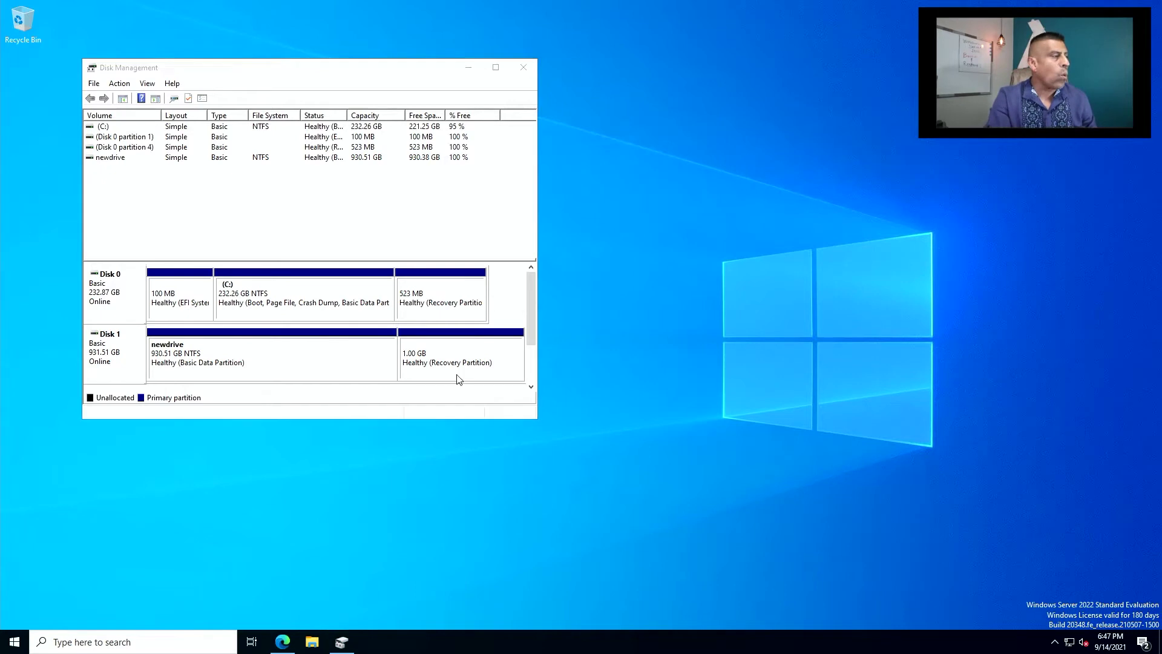
click(147, 647)
text(b)
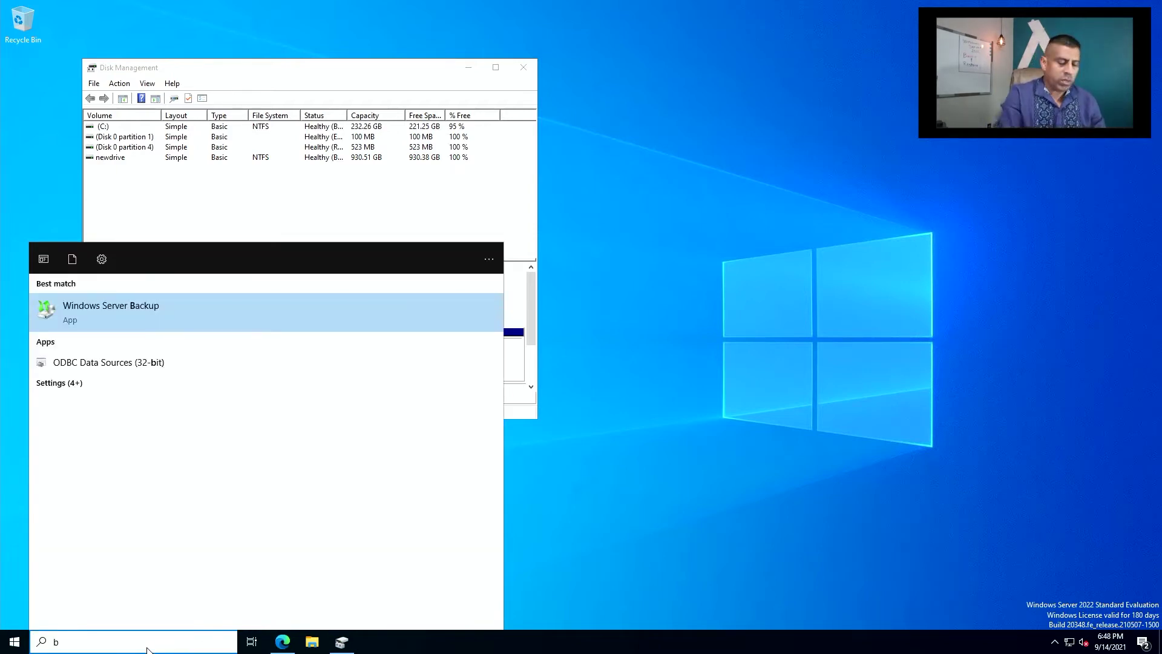
key(Escape)
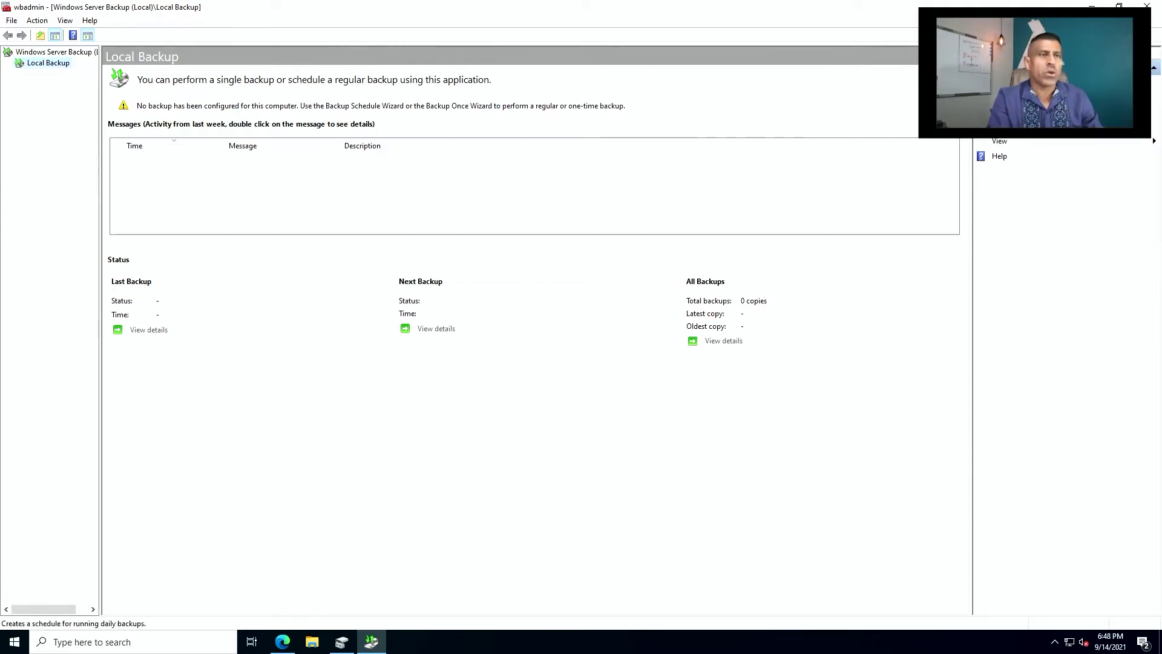
Step: Begin a daily 9:00 PM backup schedule to a dedicated disk, then return to Disk Management
click(1023, 80)
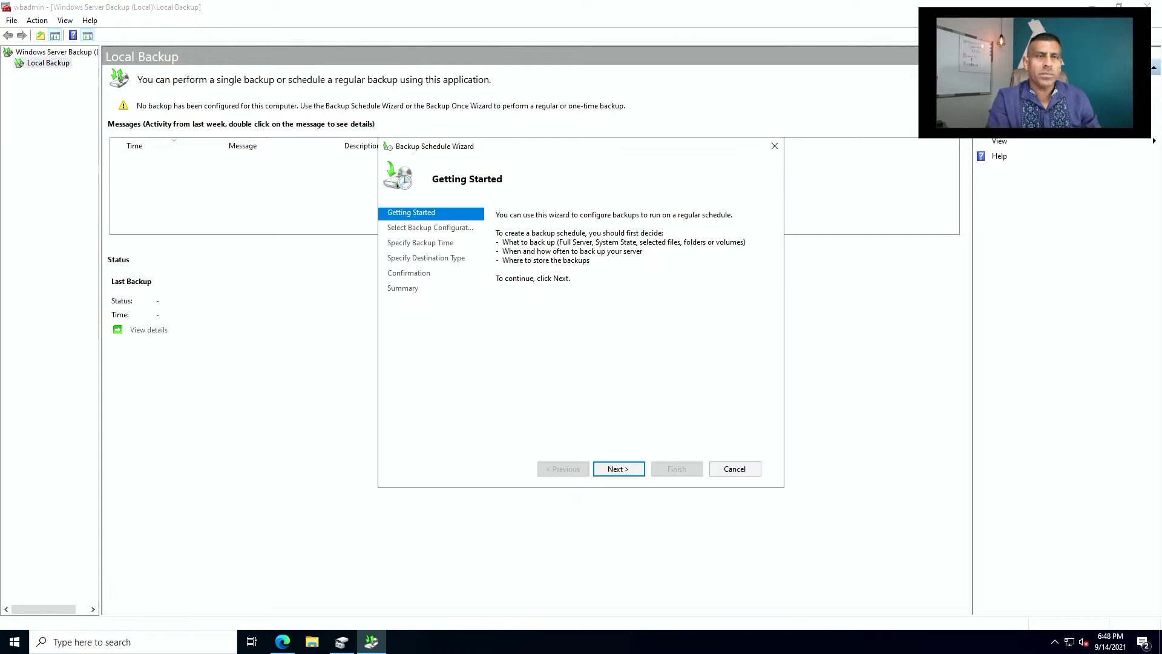
click(615, 475)
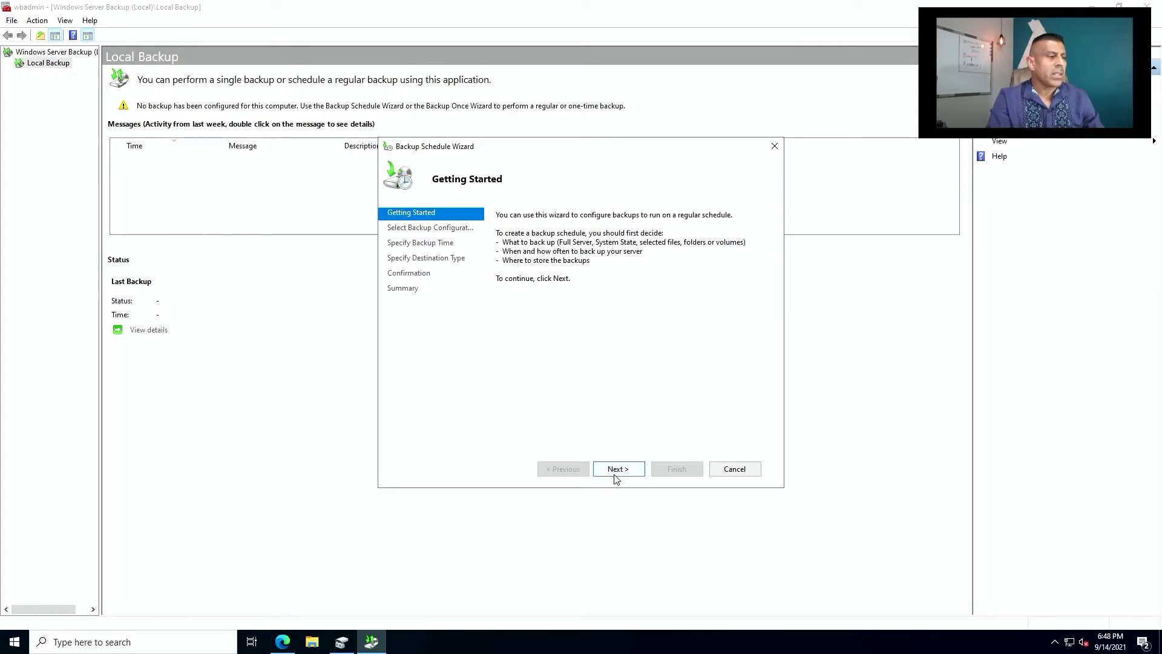
click(615, 476)
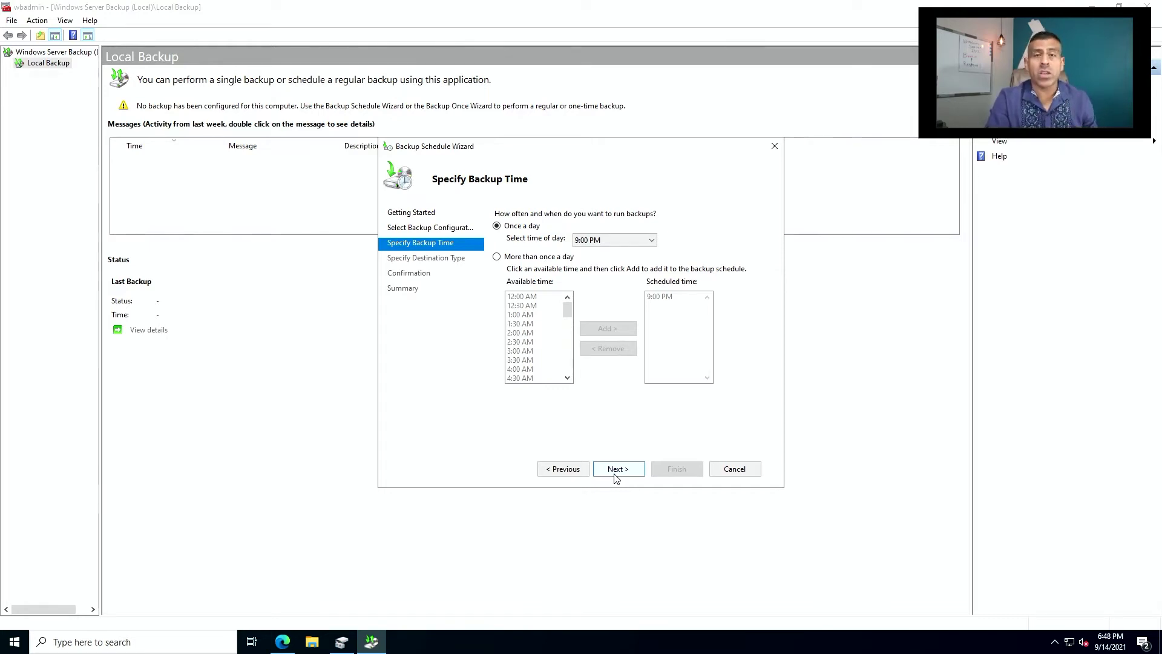
click(615, 470)
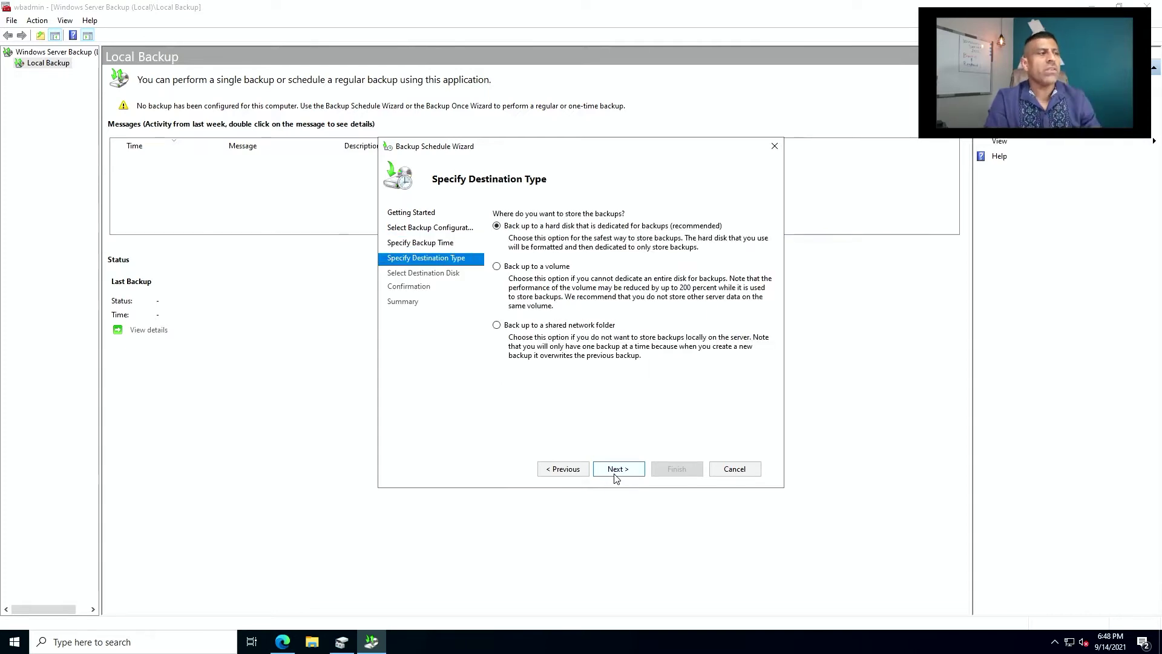
click(615, 476)
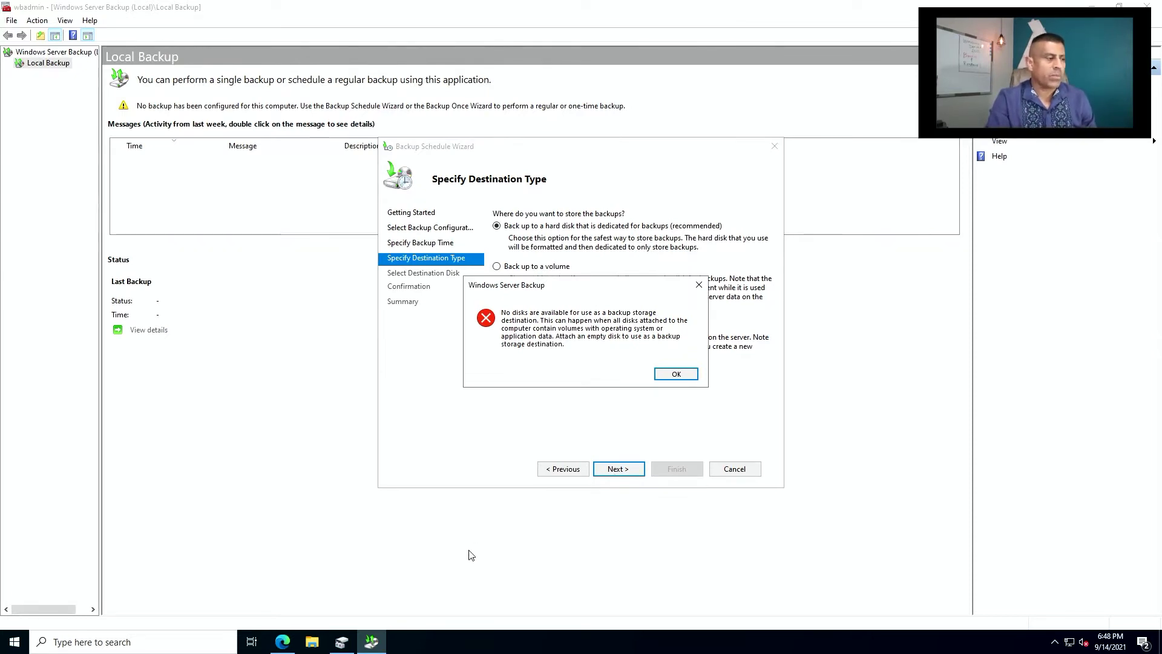
click(339, 643)
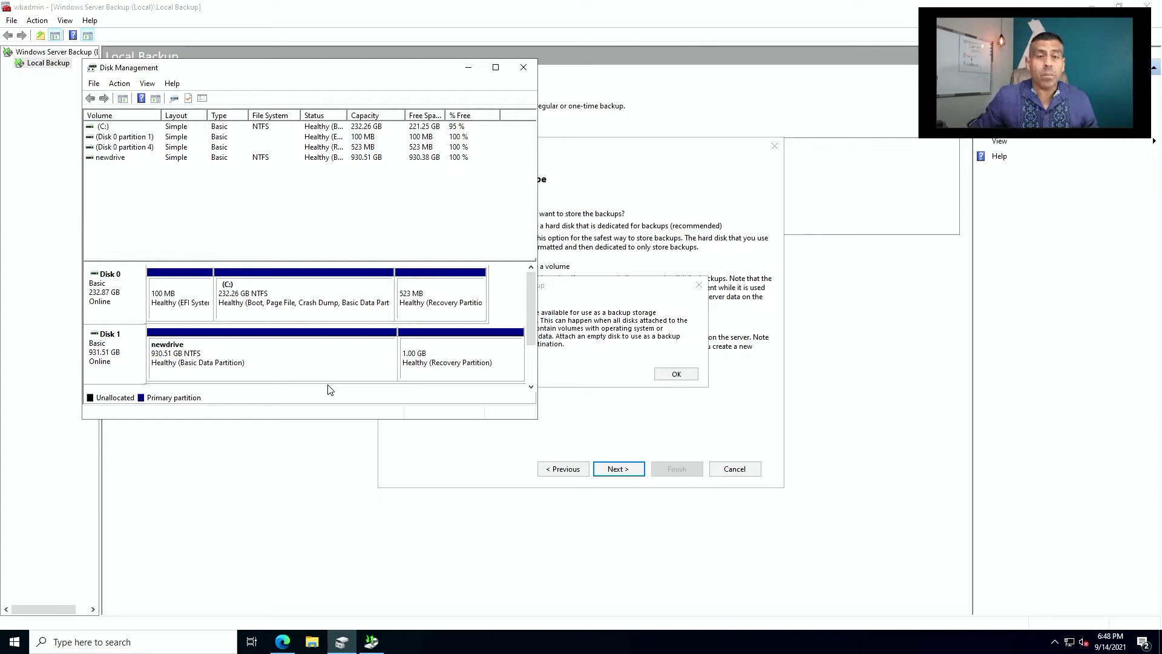
Step: Start Windows PowerShell as administrator
click(122, 646)
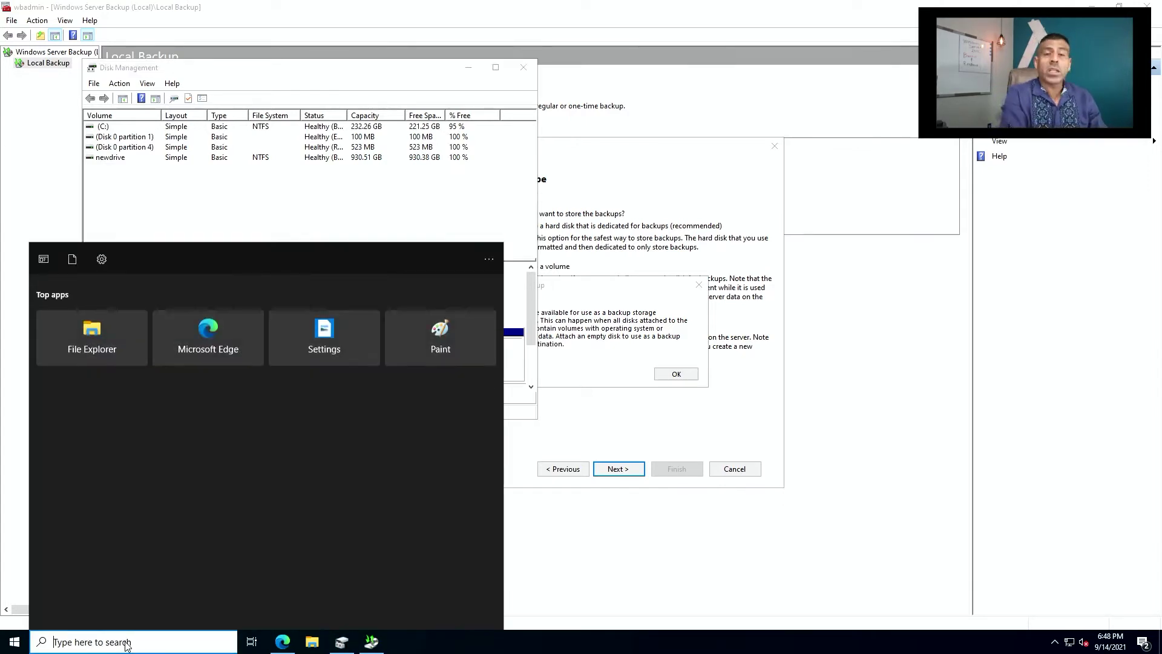
text(power)
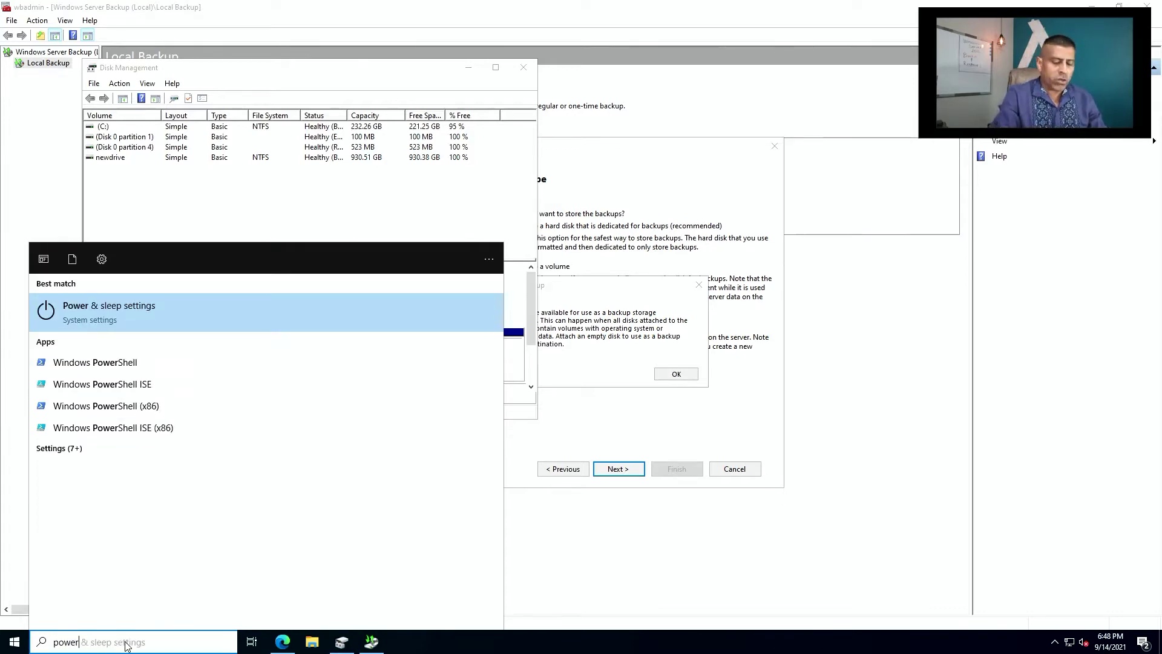
key(Down)
key(Down)
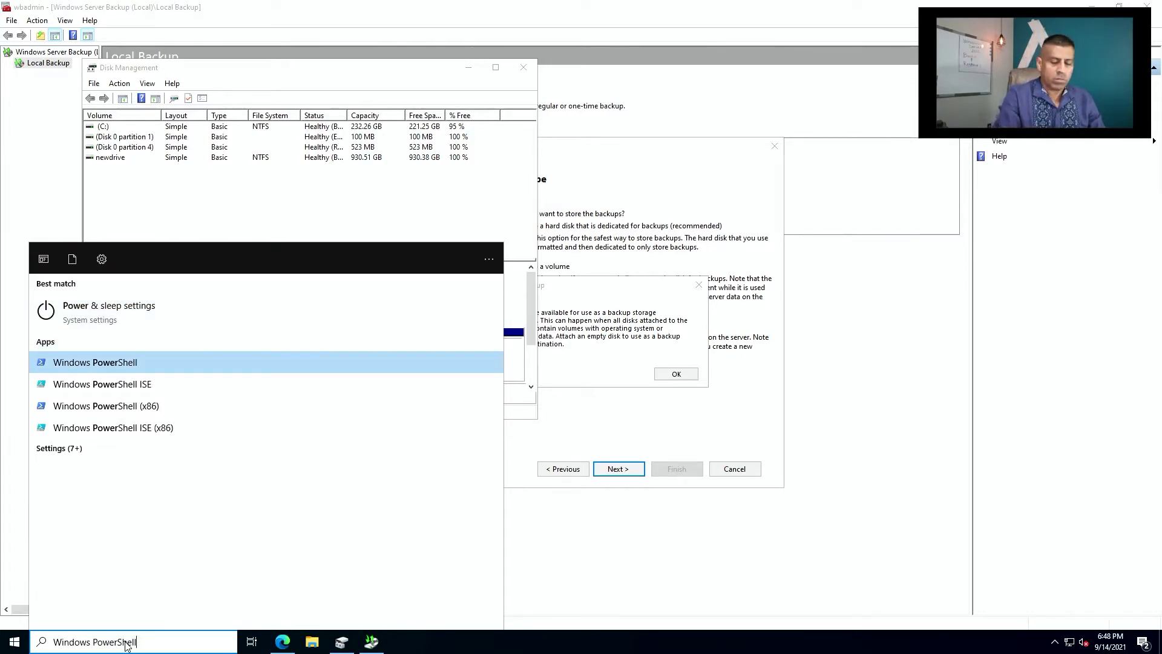
right_click(107, 364)
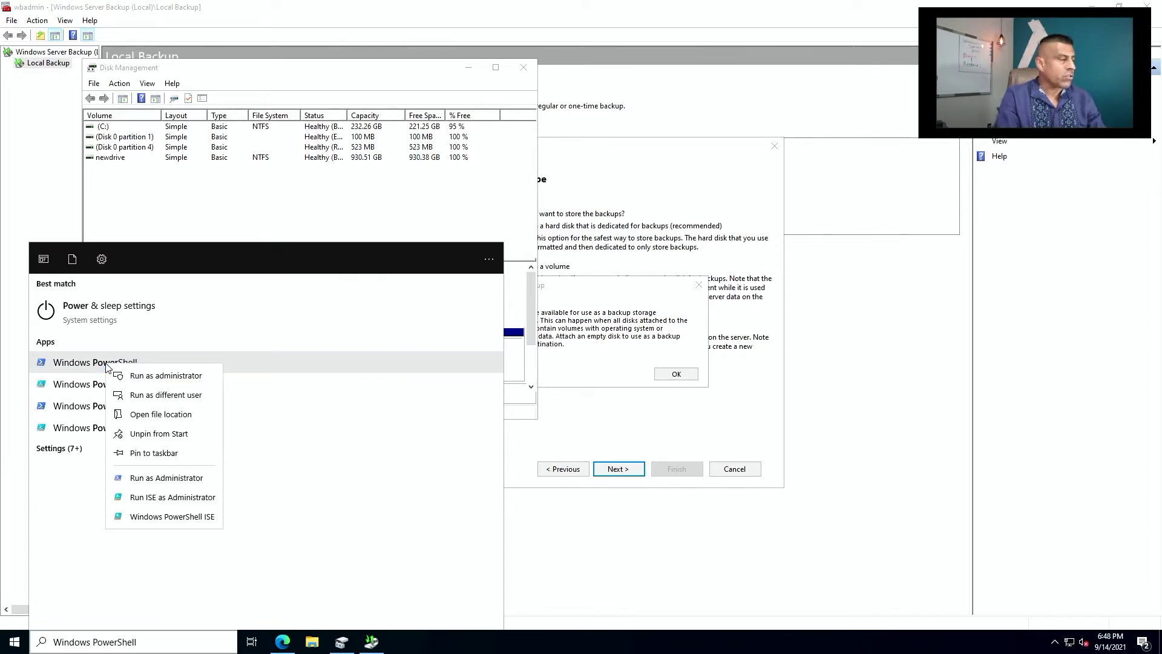
click(137, 376)
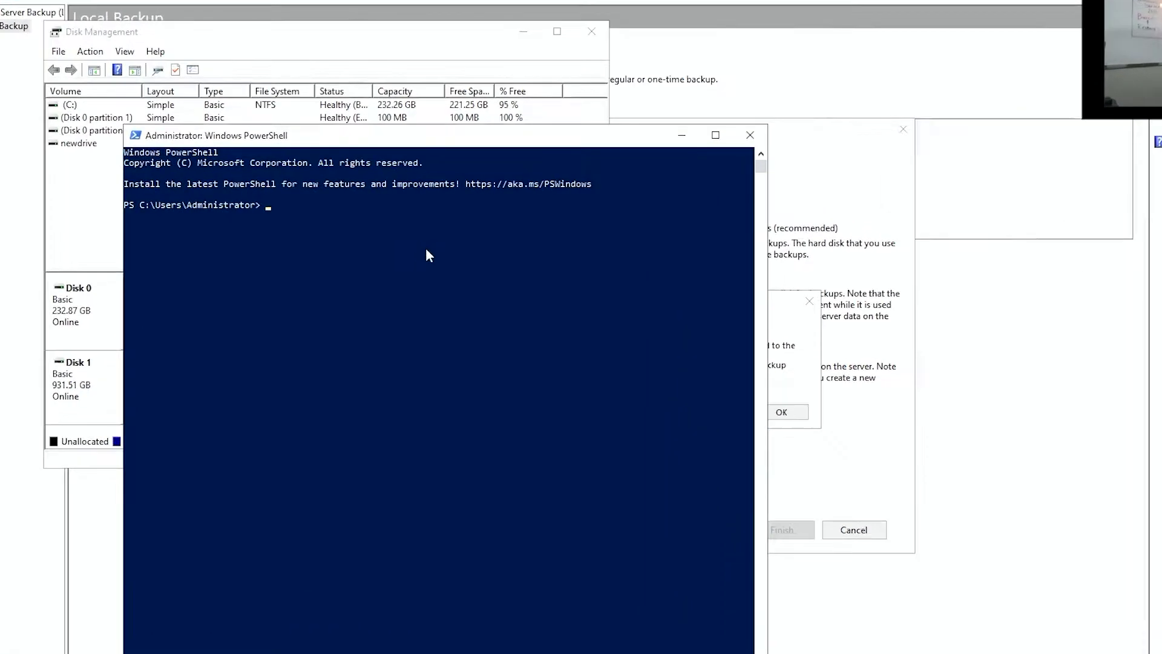
Step: Start DiskPart, list the server's disks and select disk 1
text(diskpart)
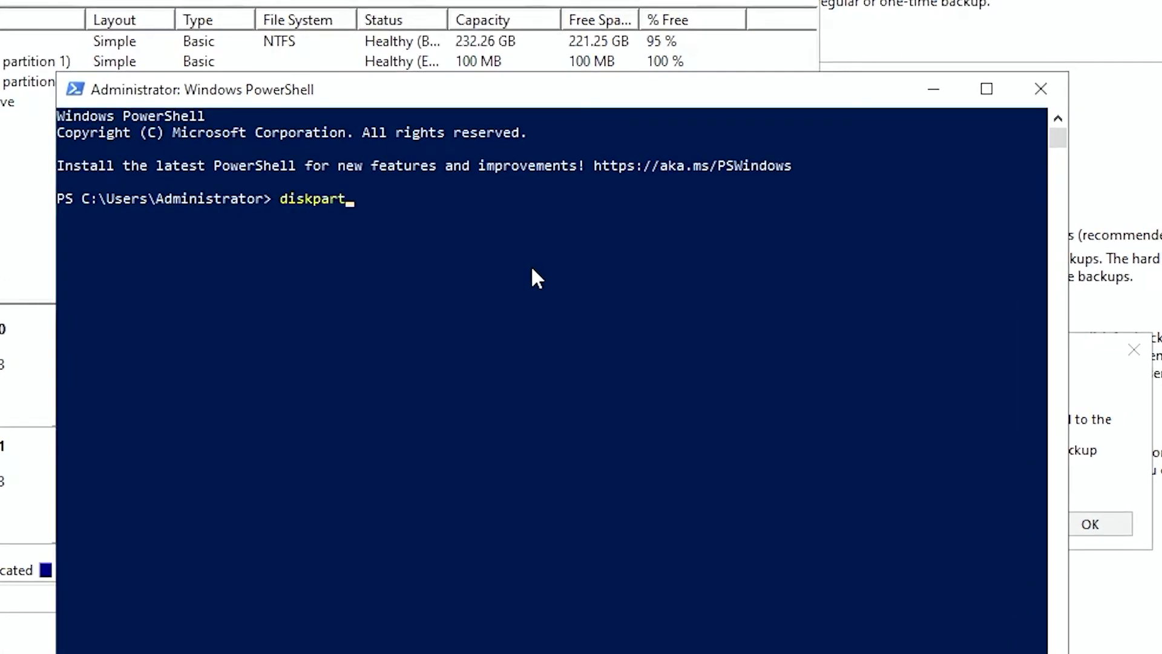
key(Return)
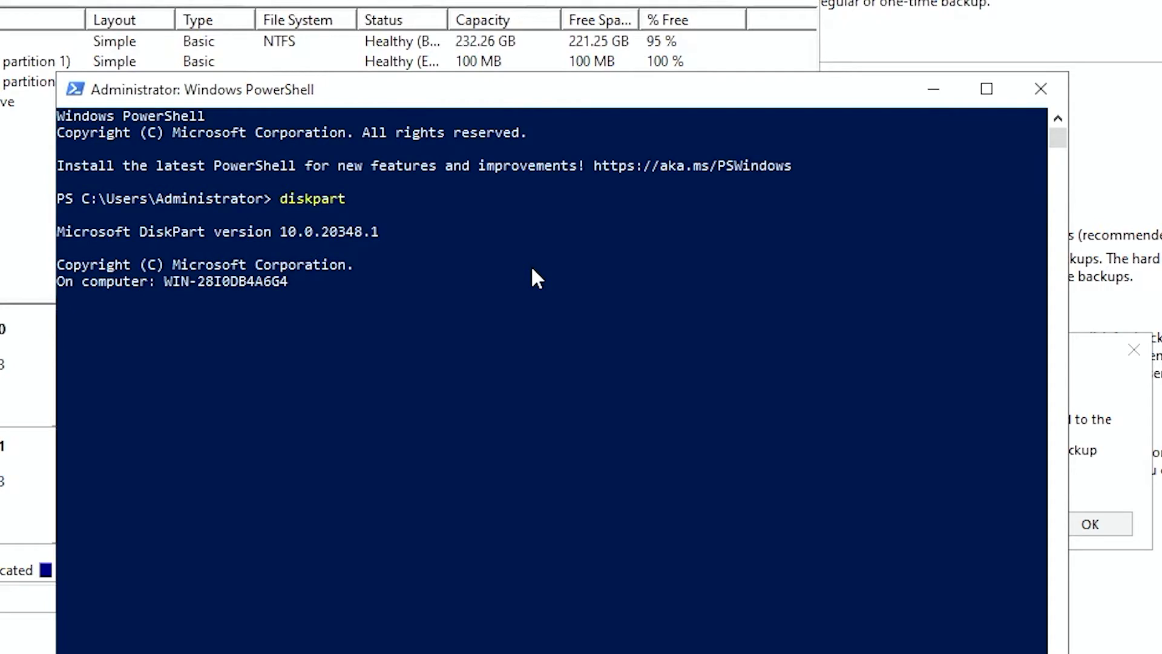
text(l)
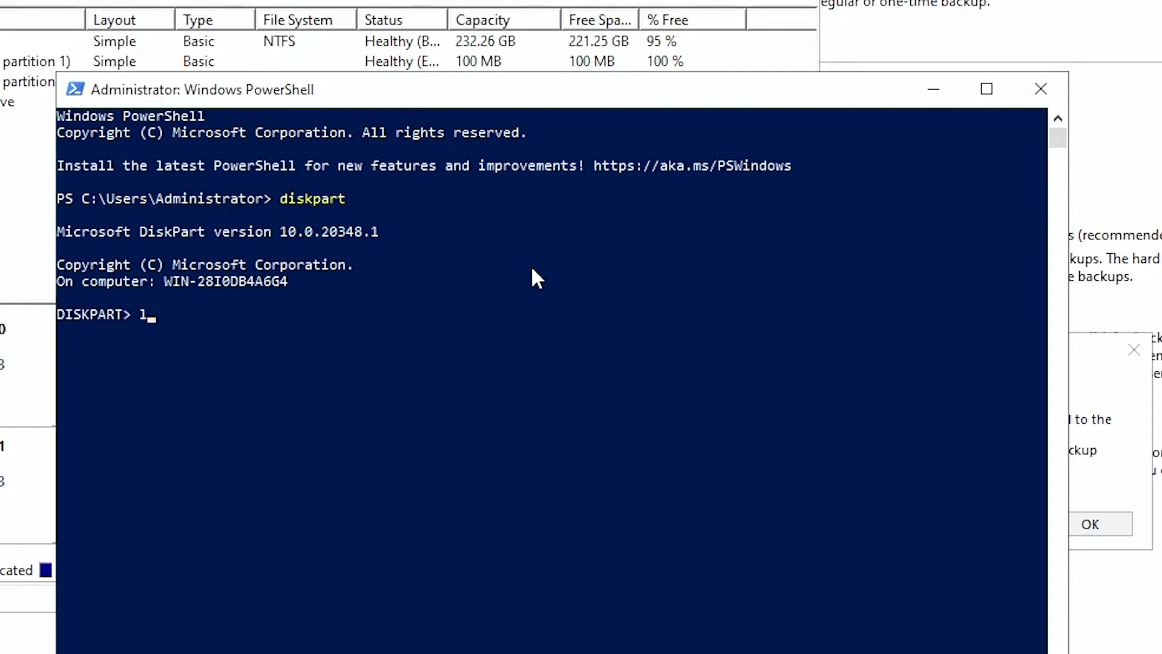
text(ist disk)
key(Return)
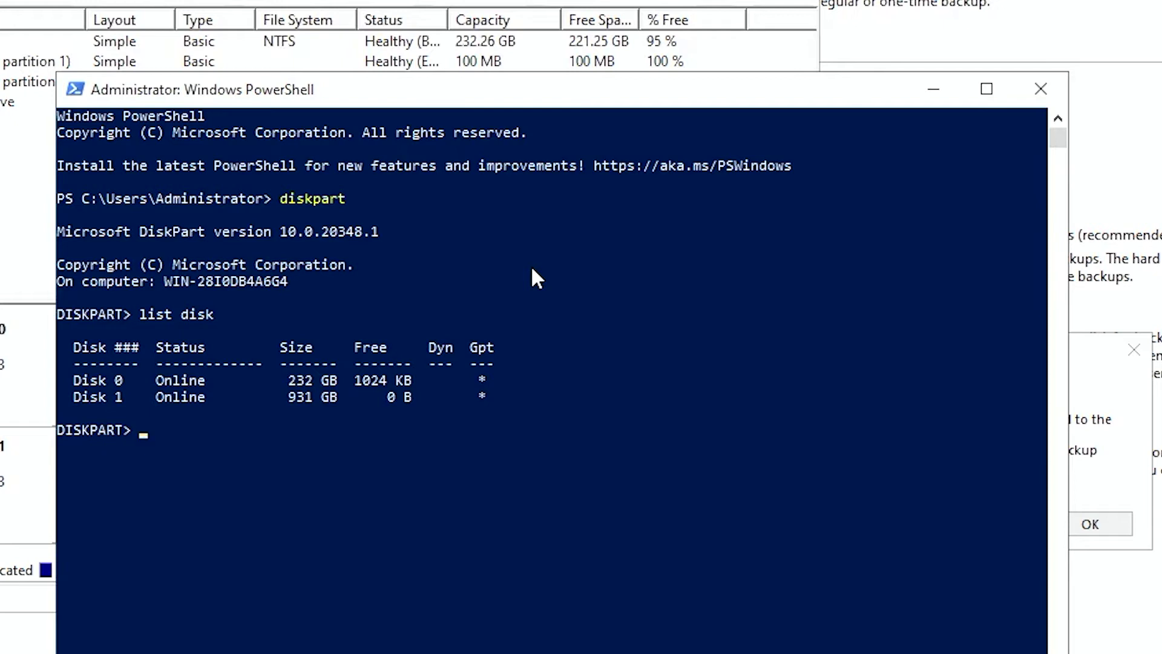
drag(289, 397, 78, 396)
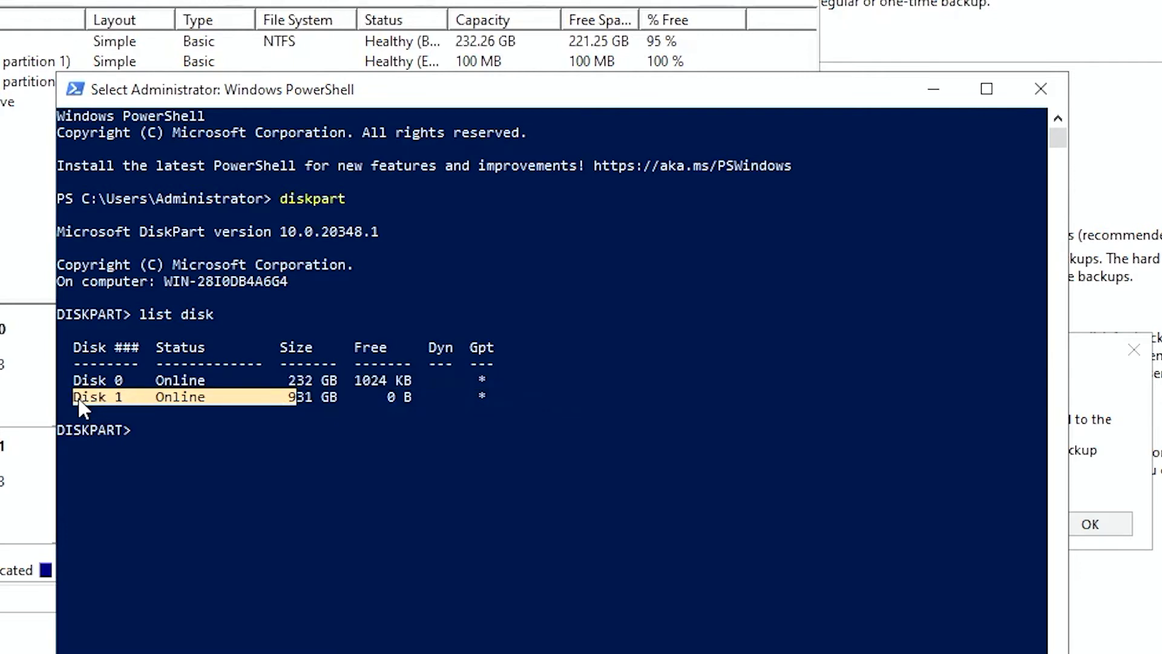
text(select )
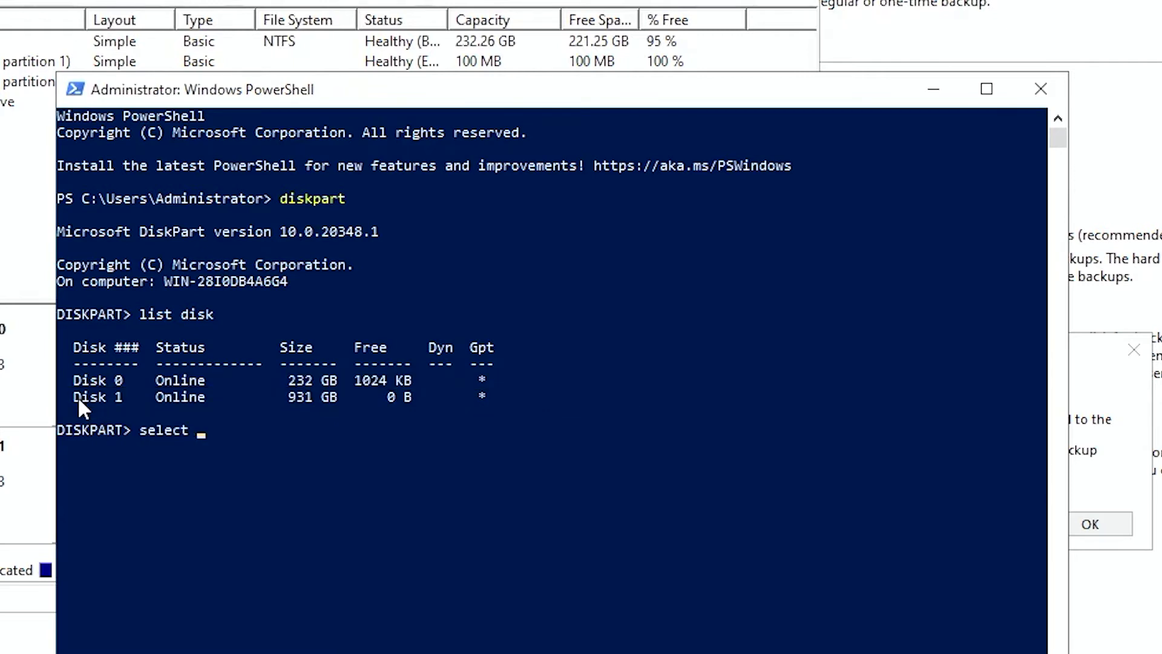
text(disk 1)
key(Return)
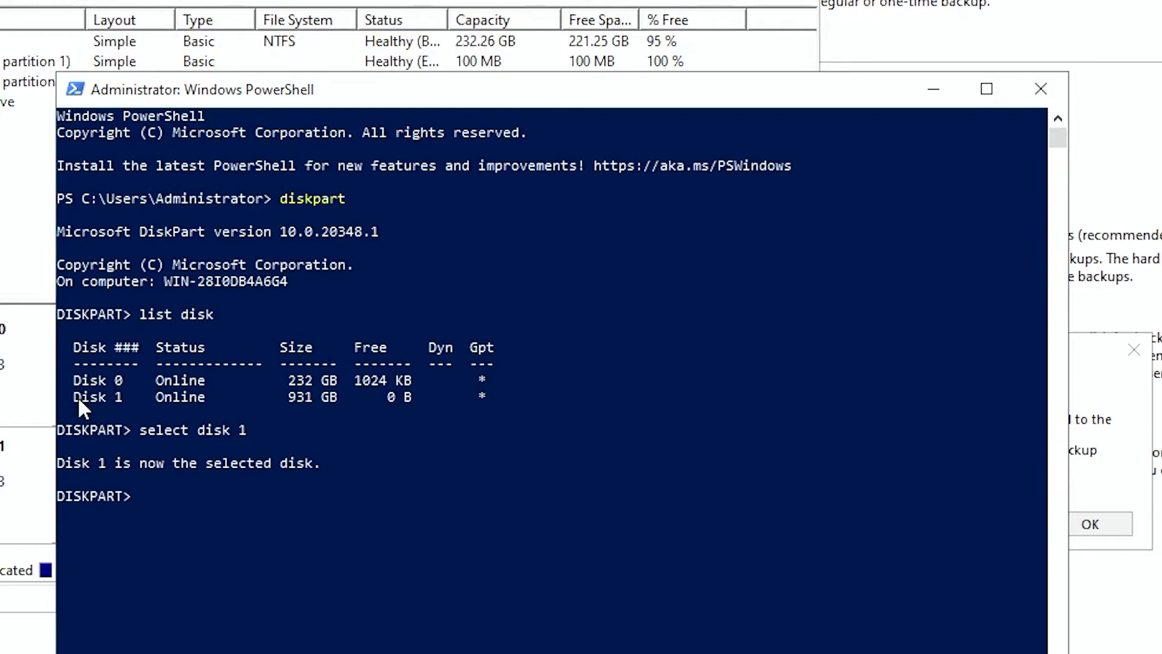
Step: List Disk 1's partitions, clean the disk, and confirm no partitions remain
text(list partition)
key(Return)
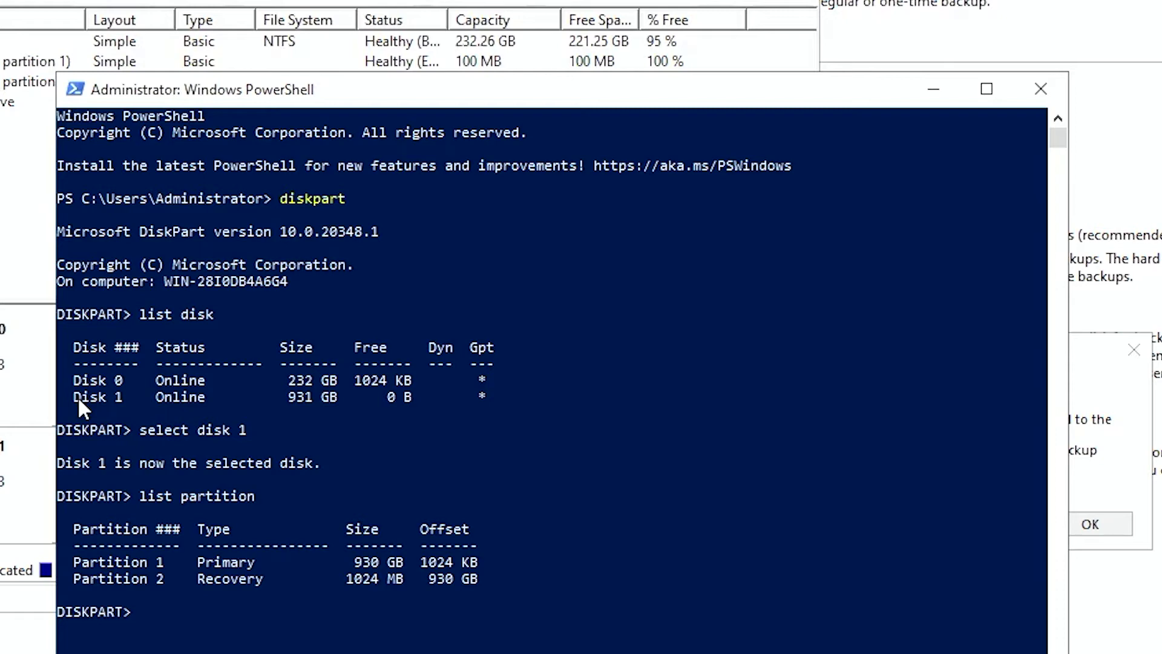
text(clea)
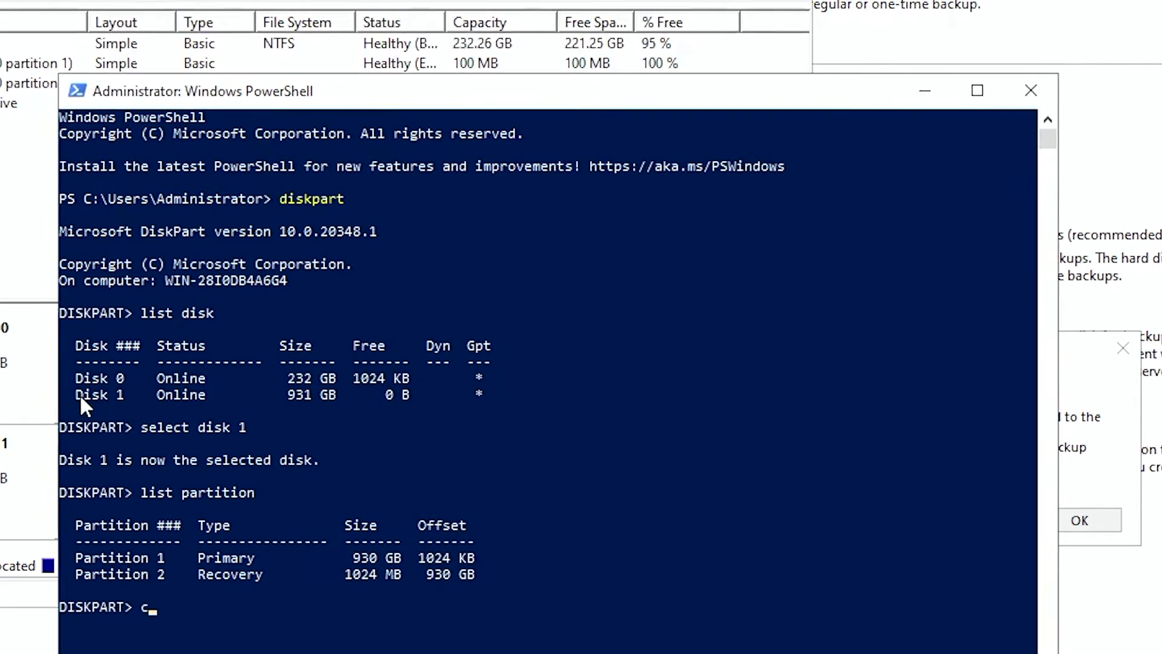
text(n)
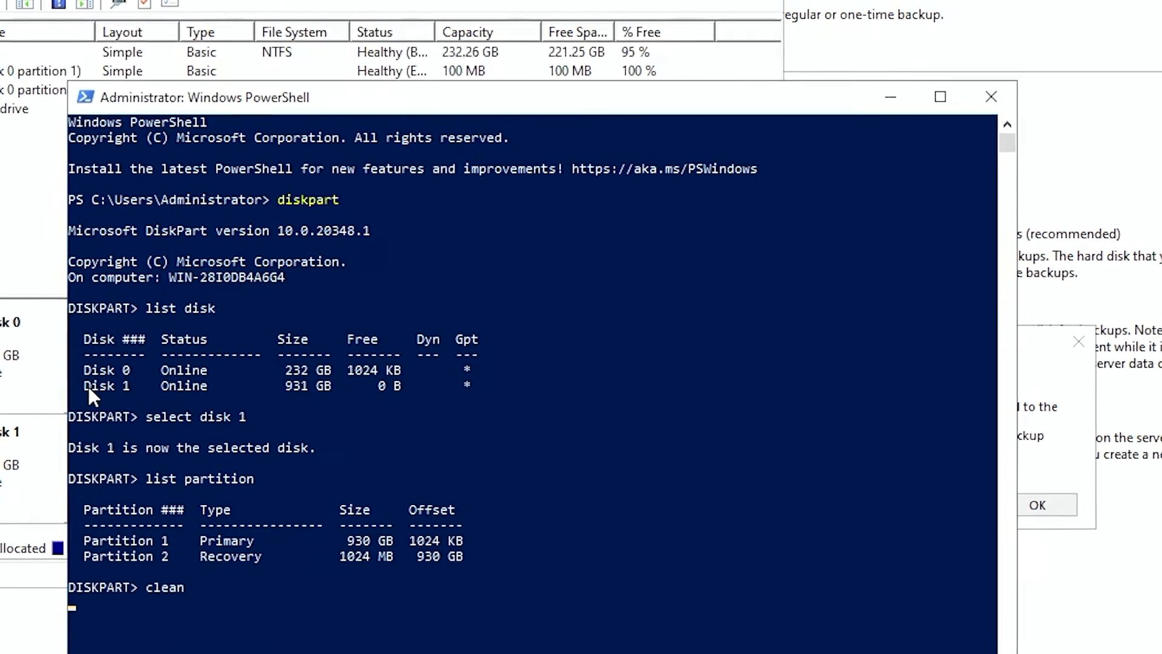
key(Return)
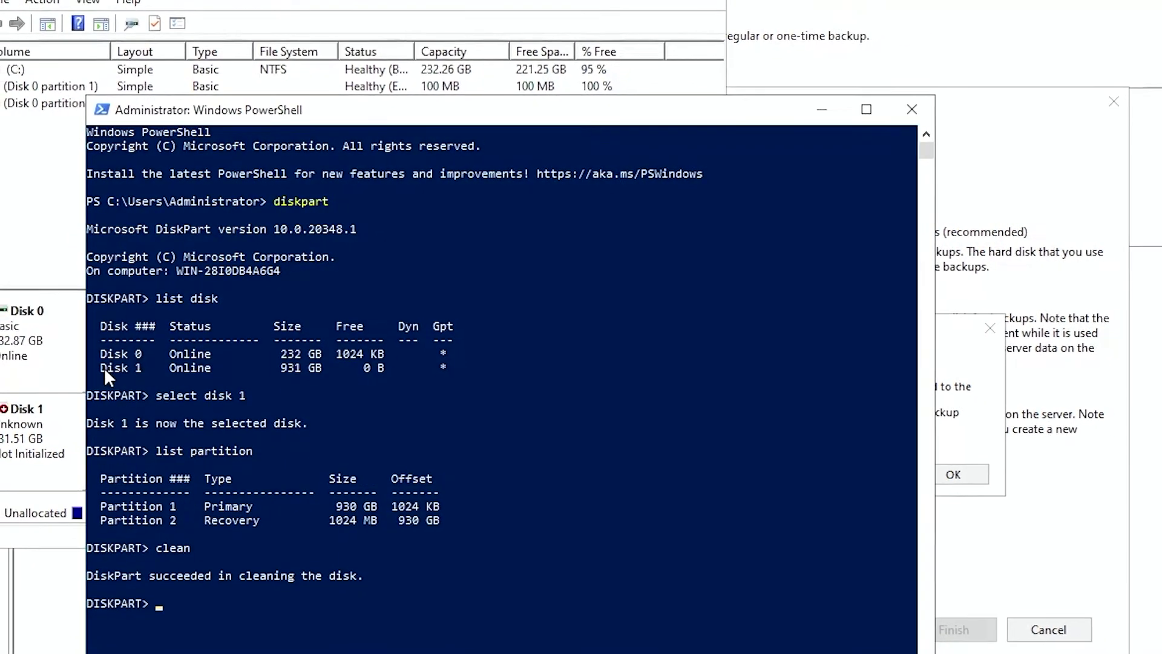
text(list partition)
key(Return)
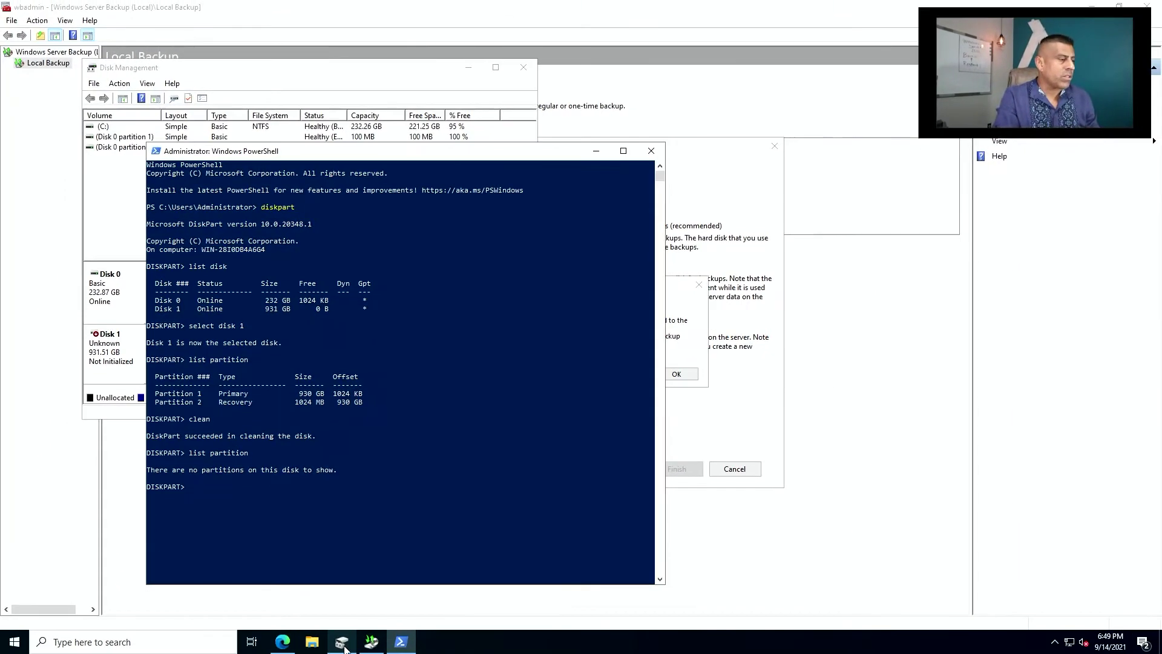
Step: Check Disk 1 in Disk Management, dismiss the backup error and cancel the old wizard
click(343, 649)
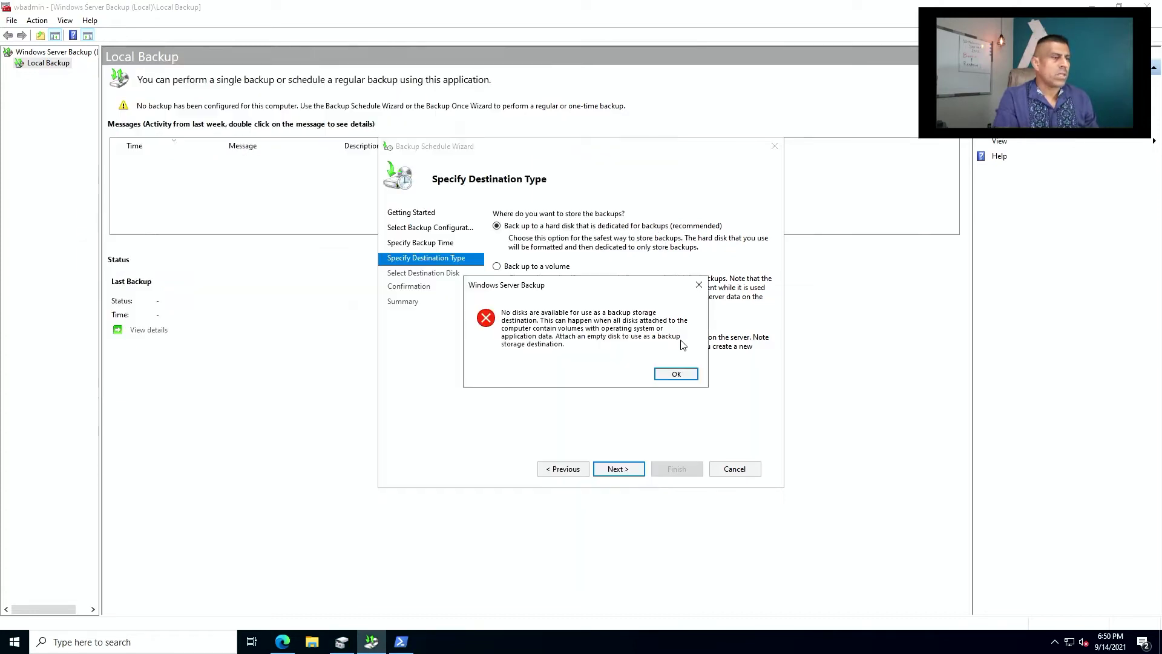
click(683, 346)
click(678, 374)
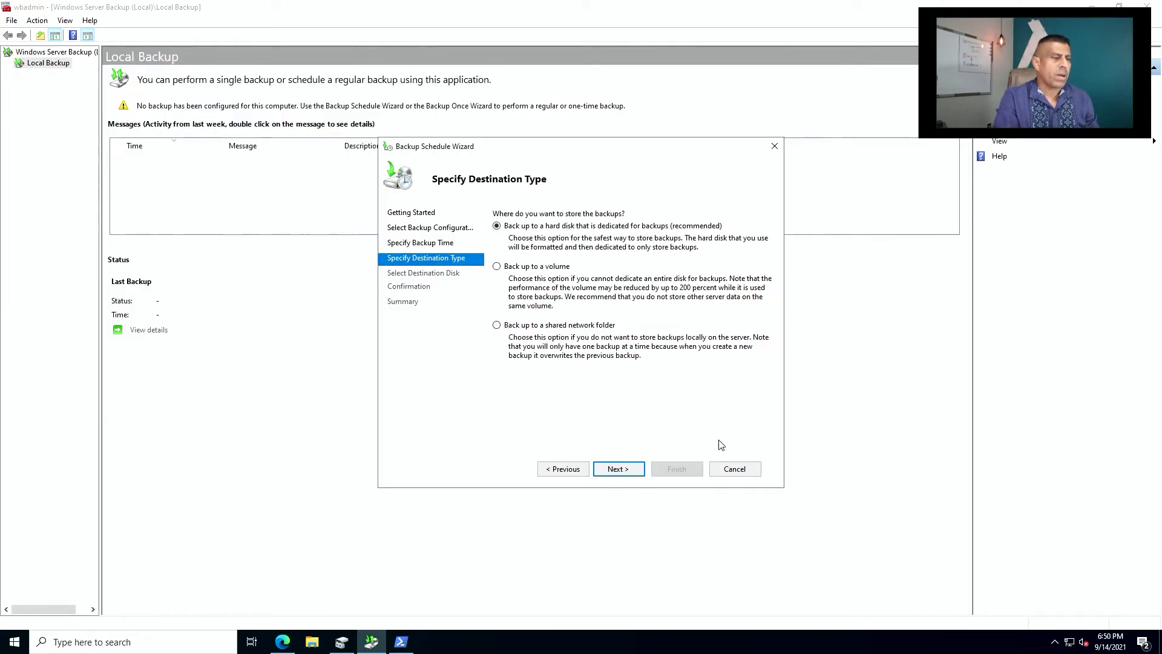
click(727, 470)
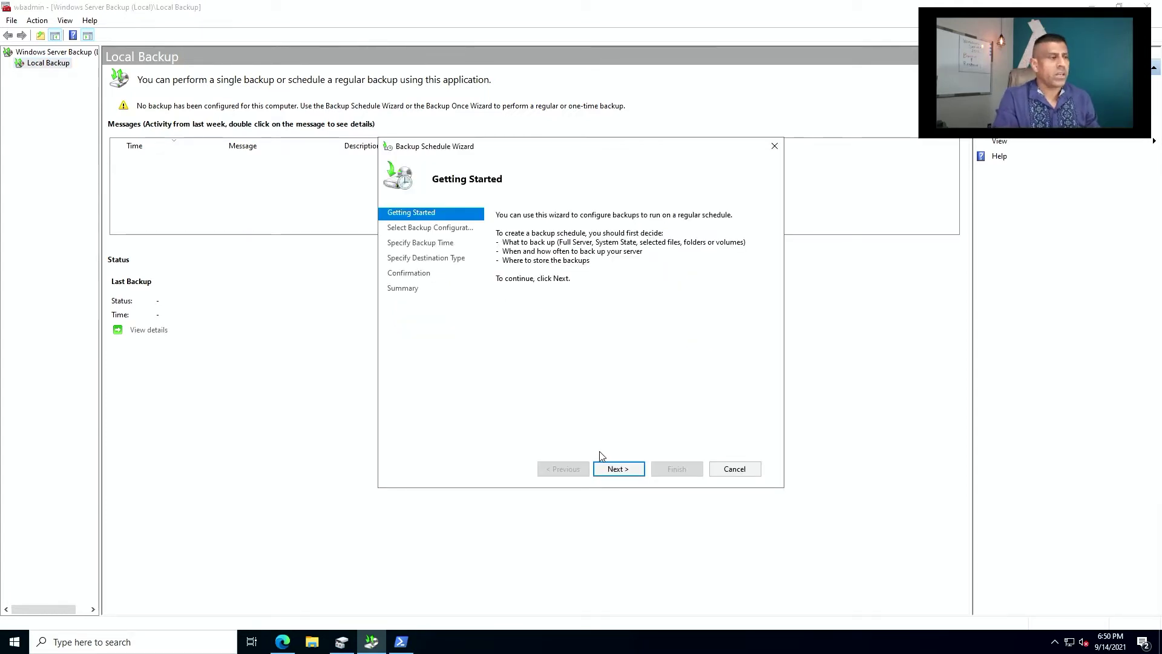
Step: Rerun the schedule wizard keeping the daily 9:00 PM time and a dedicated backup disk
click(611, 467)
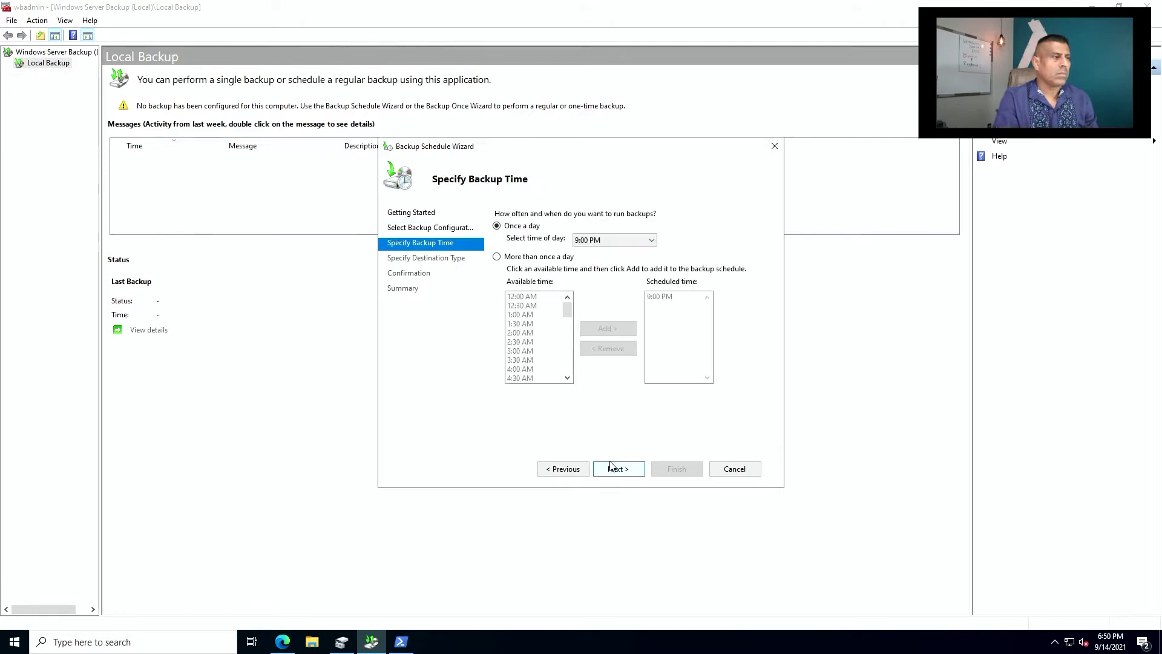
click(614, 469)
click(617, 470)
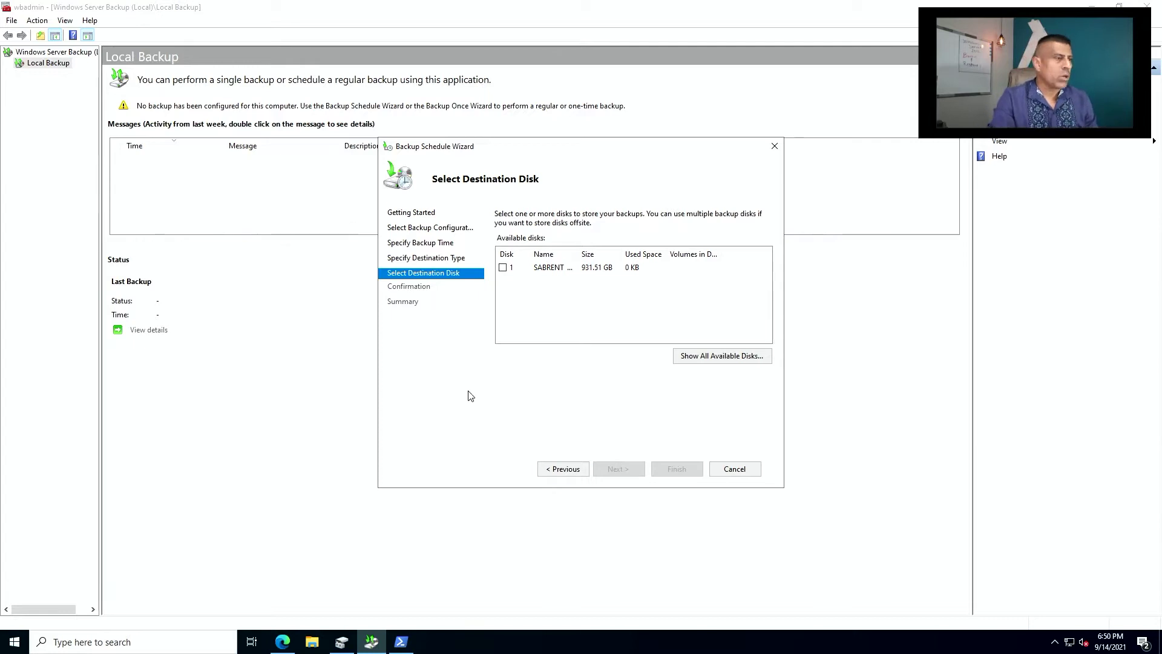
Step: Pick the 931.51 GB disk, approve reformatting, and create the schedule starting 9/14/2021 9:00 PM
click(503, 268)
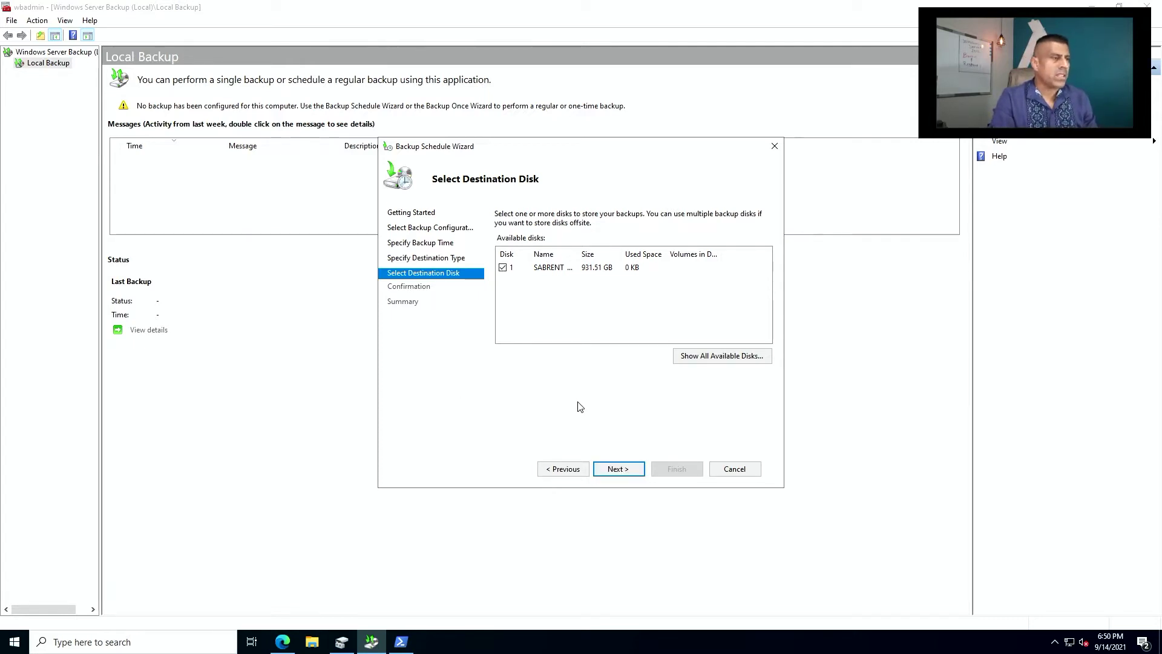
click(618, 469)
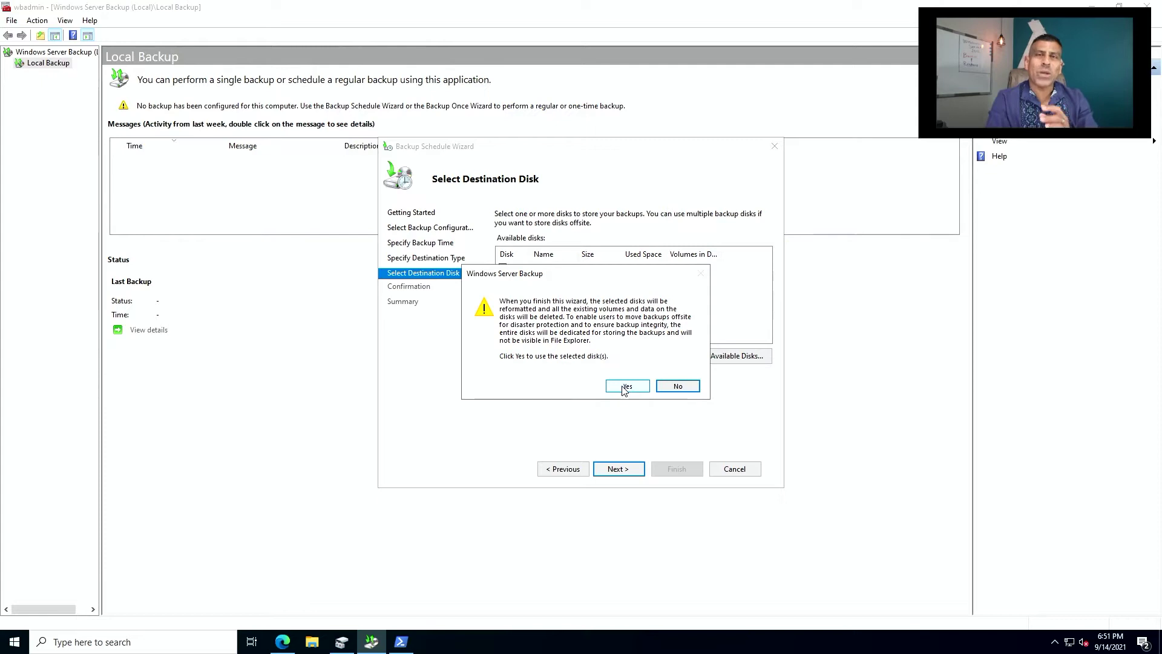
click(630, 388)
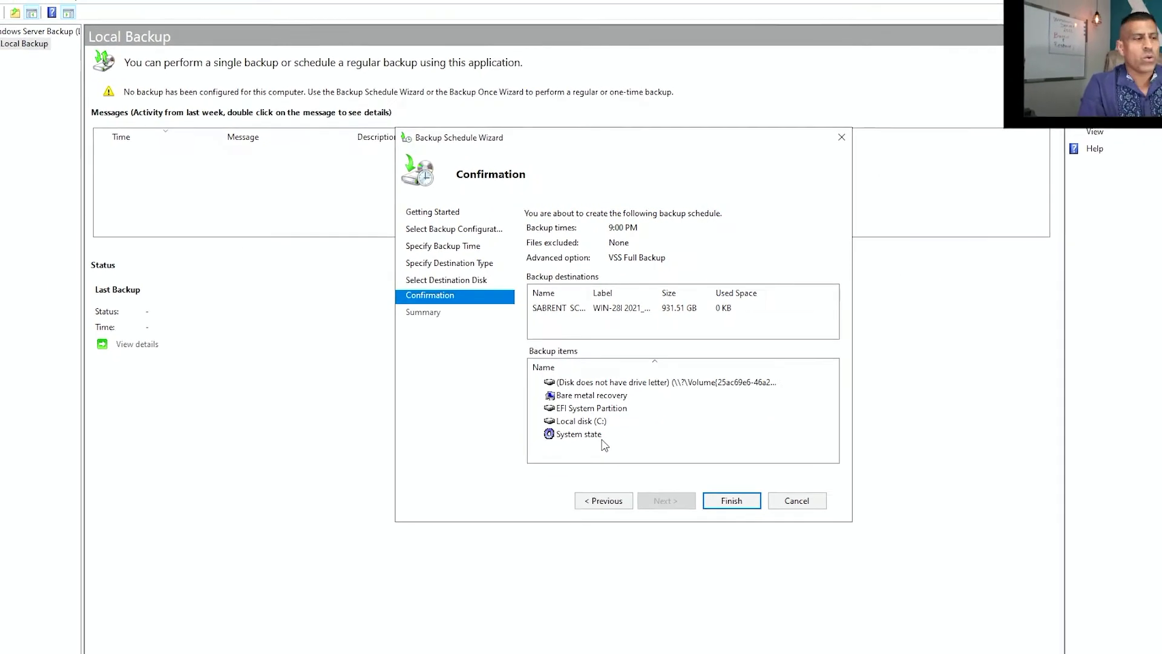
click(732, 501)
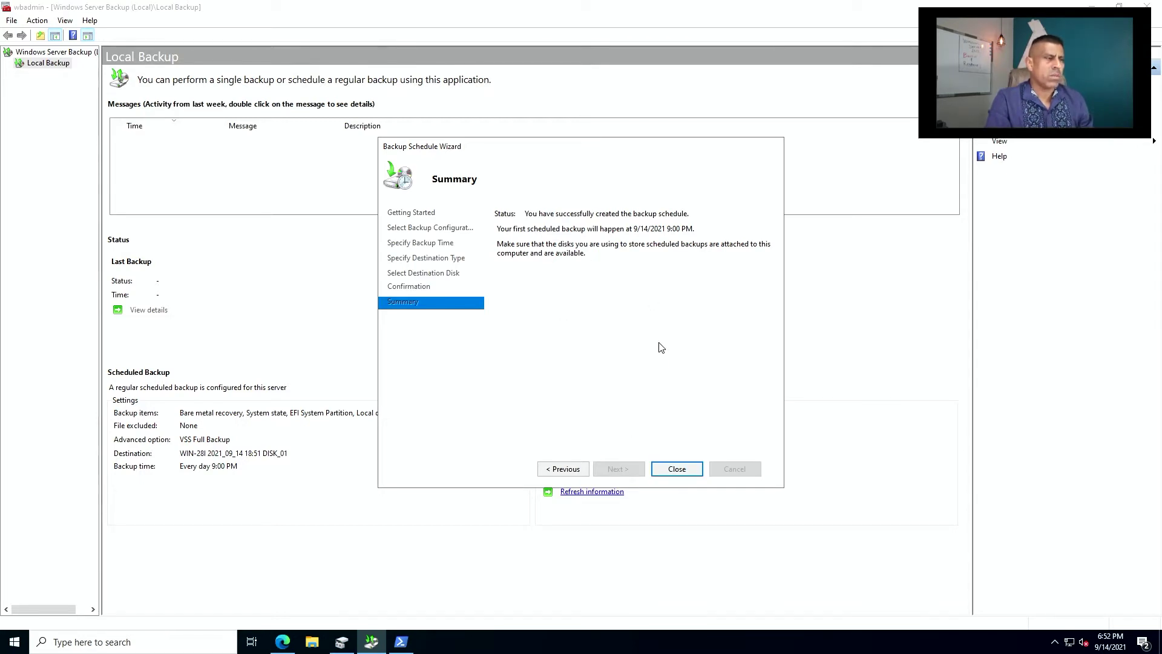
Step: Close the completed schedule wizard and start the Backup Once wizard
click(677, 470)
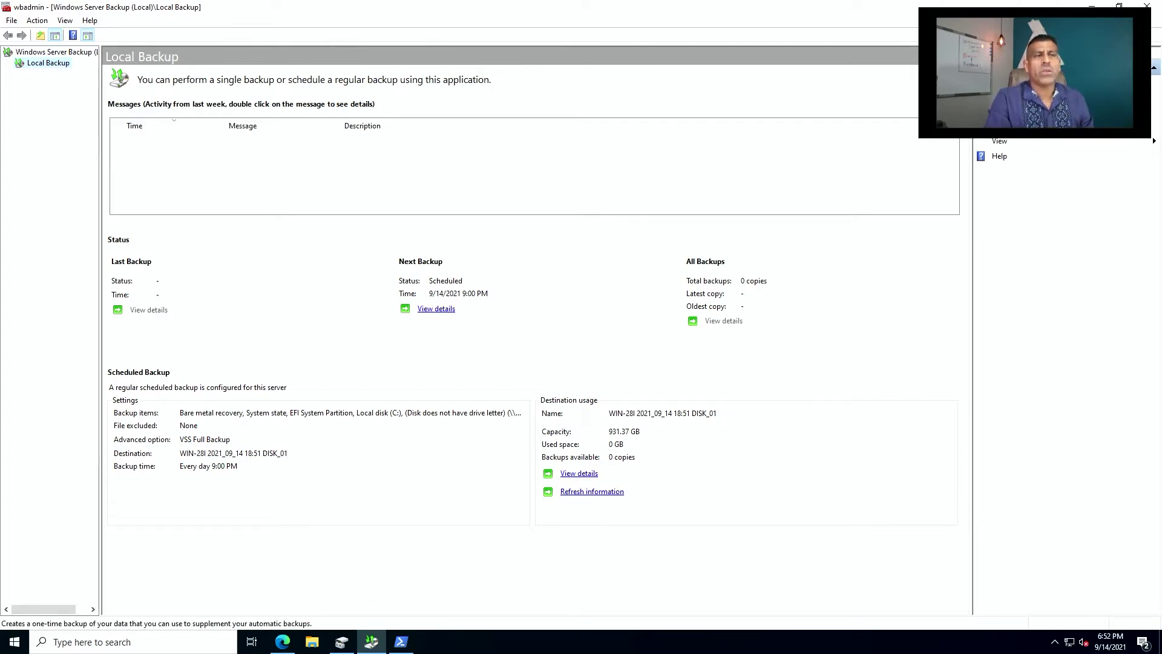
click(1017, 95)
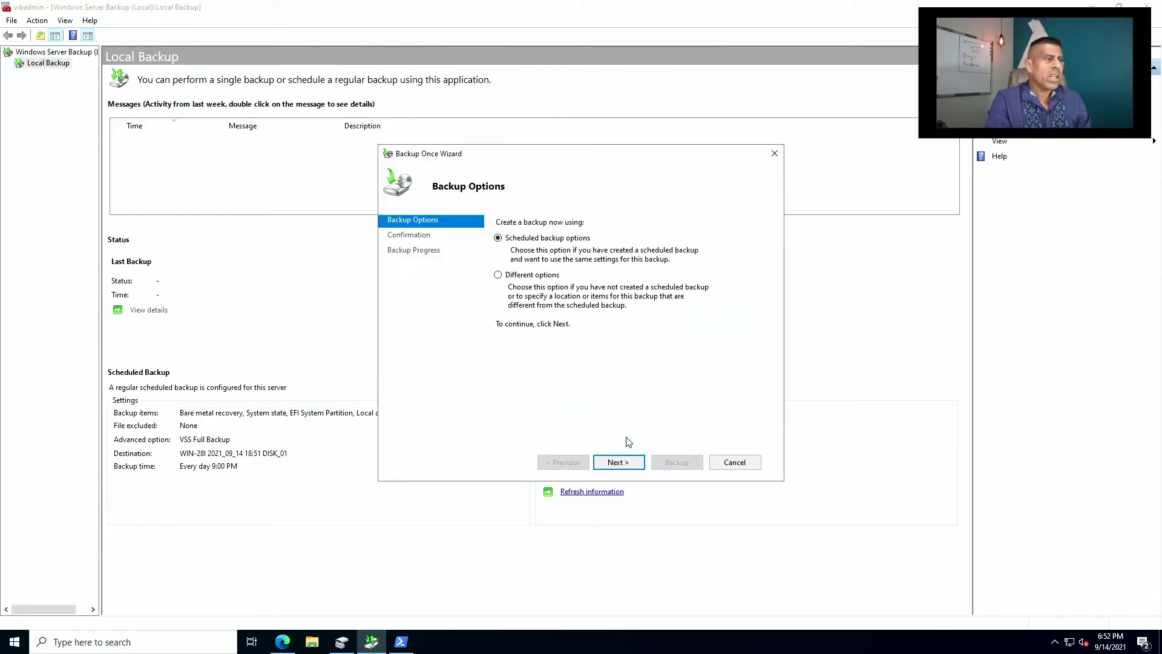
Step: Run a one-time backup to DISK_01 using the scheduled backup options
click(627, 462)
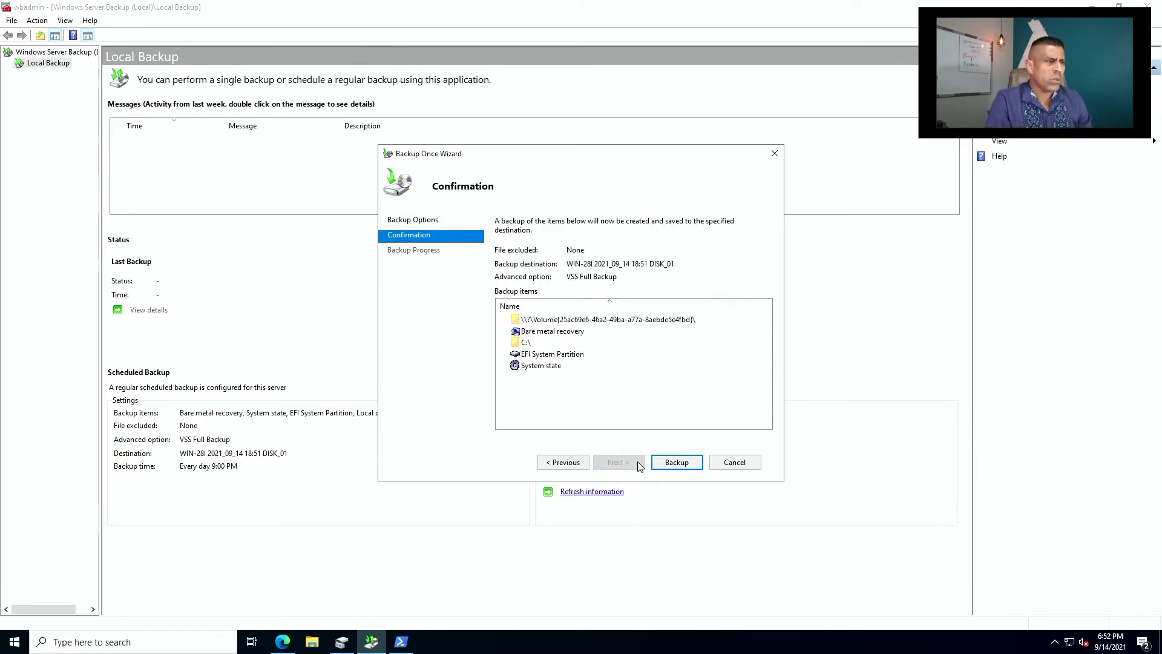
click(676, 462)
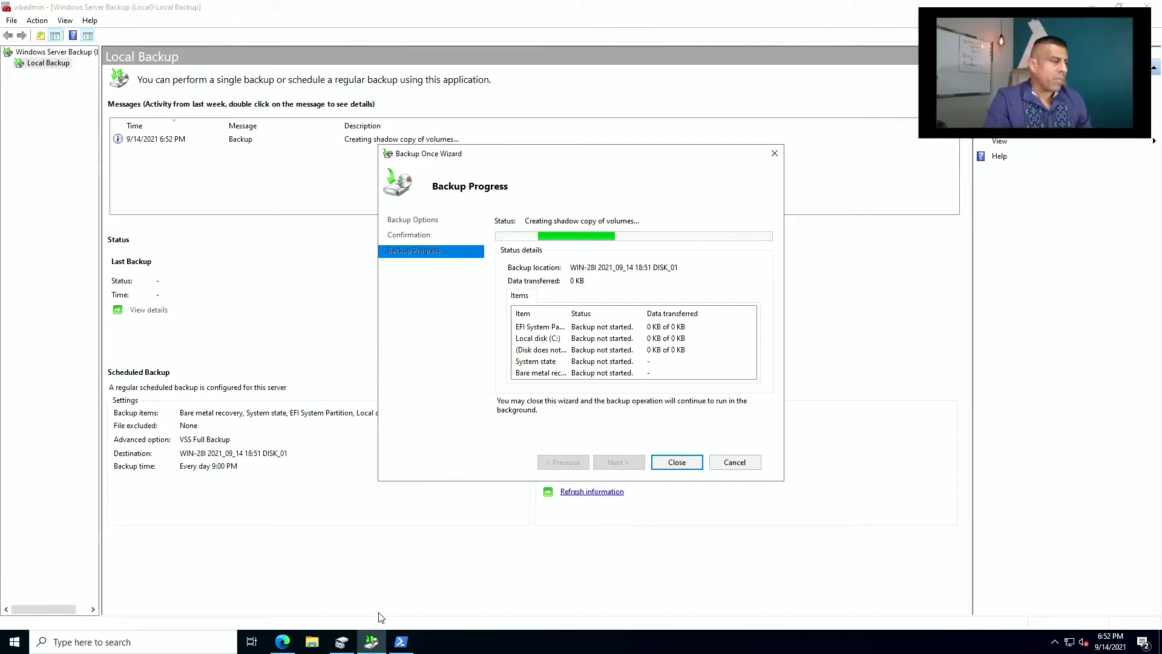
Step: Inspect the 931 GB disk in Disk Management and This PC, then close the finished 9.74 GB backup
click(348, 643)
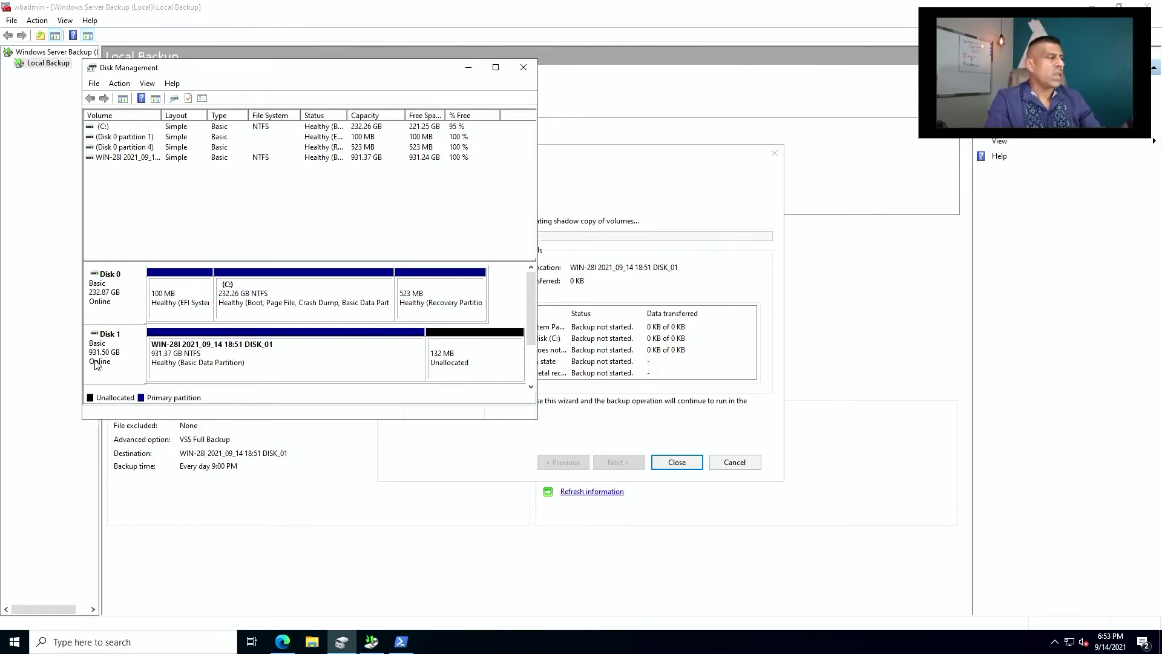
click(523, 68)
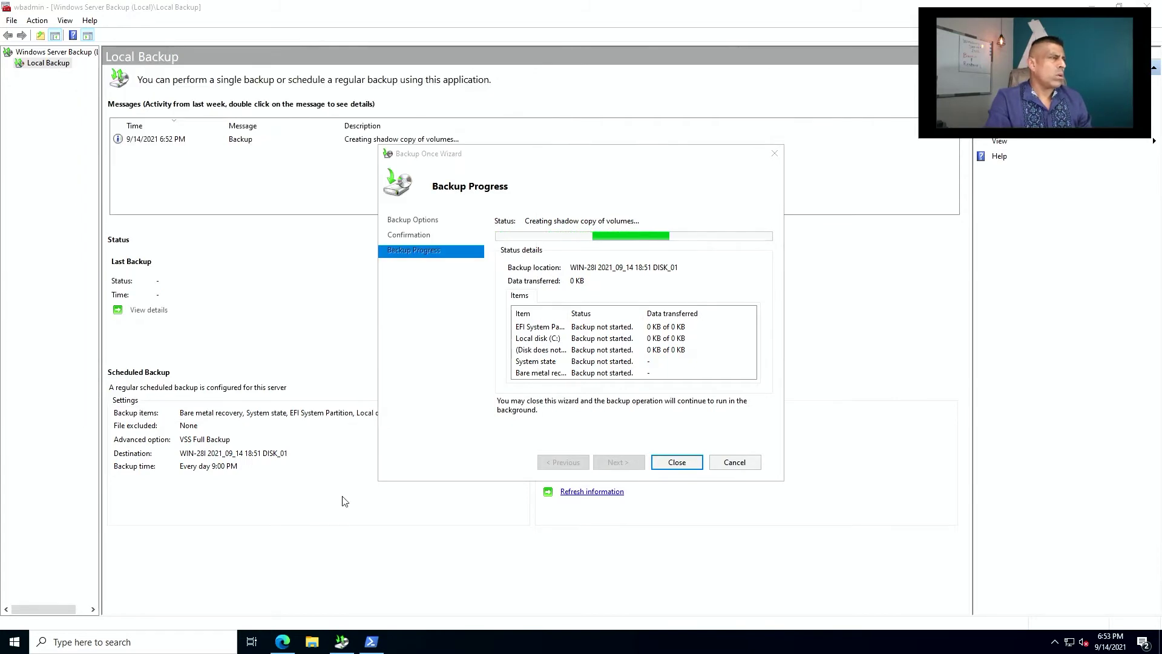
click(311, 641)
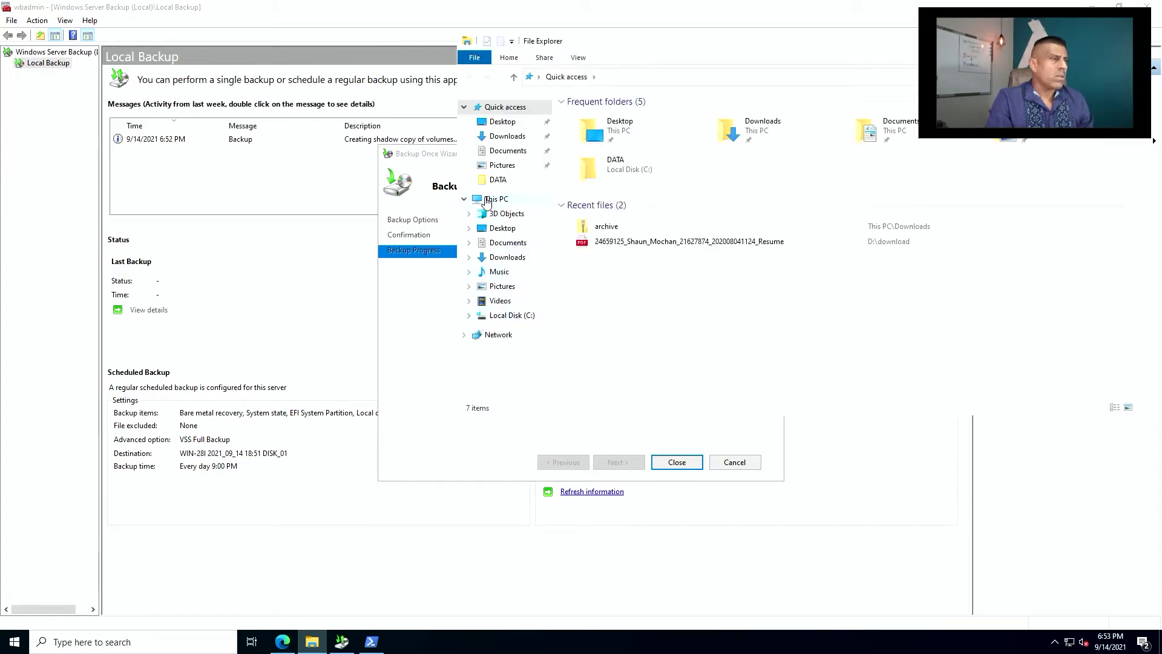
click(465, 199)
click(465, 200)
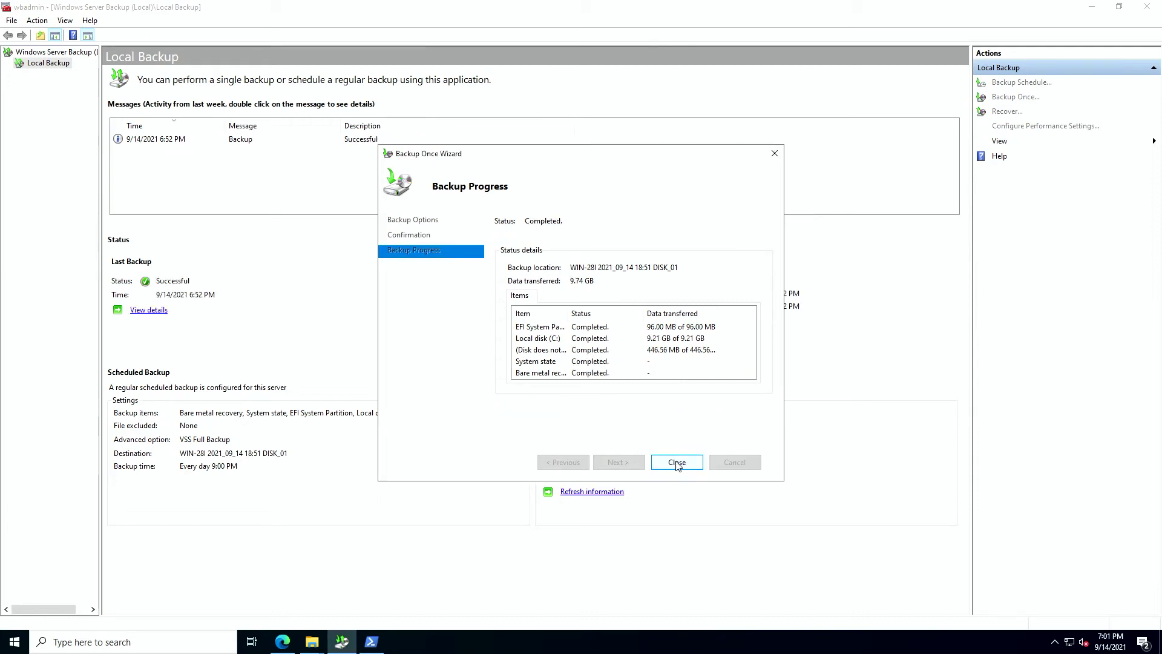
click(677, 462)
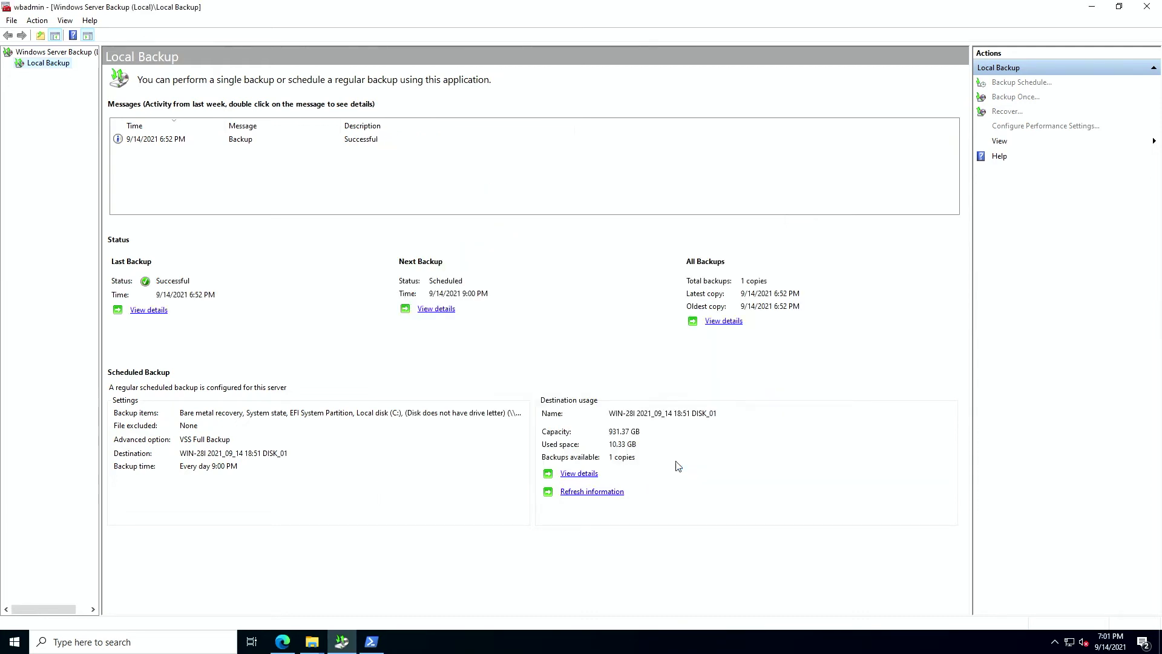
Step: Close the backup console and PowerShell, open the qscx-virus folder, and dismiss the Ransomware found alert
click(1145, 7)
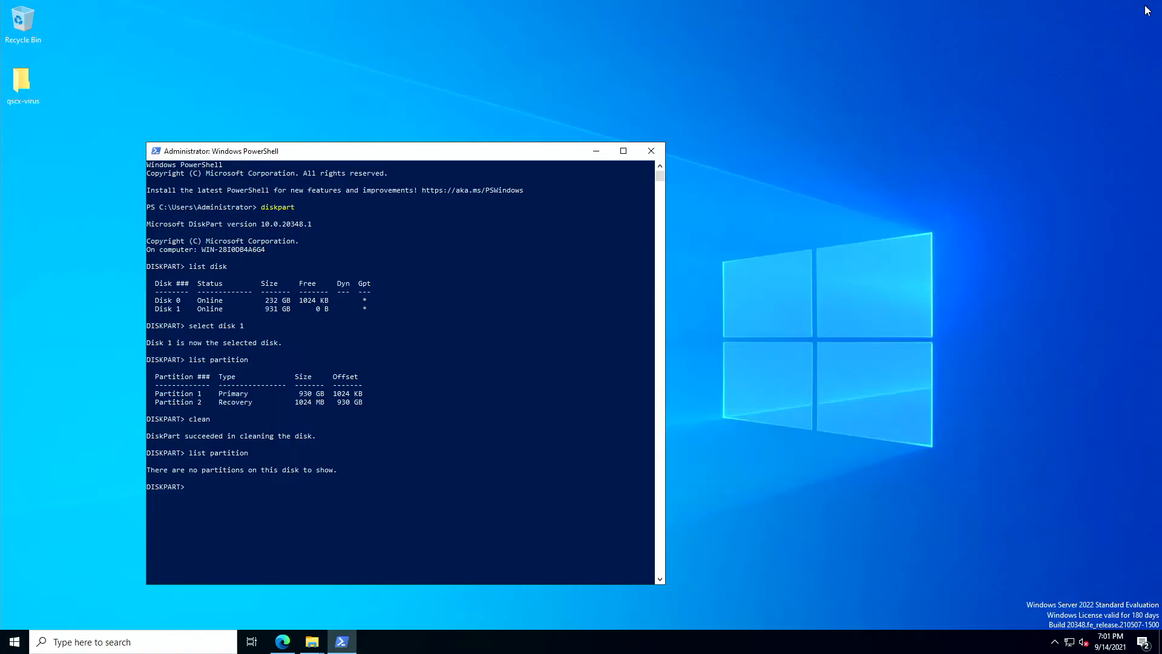
click(651, 151)
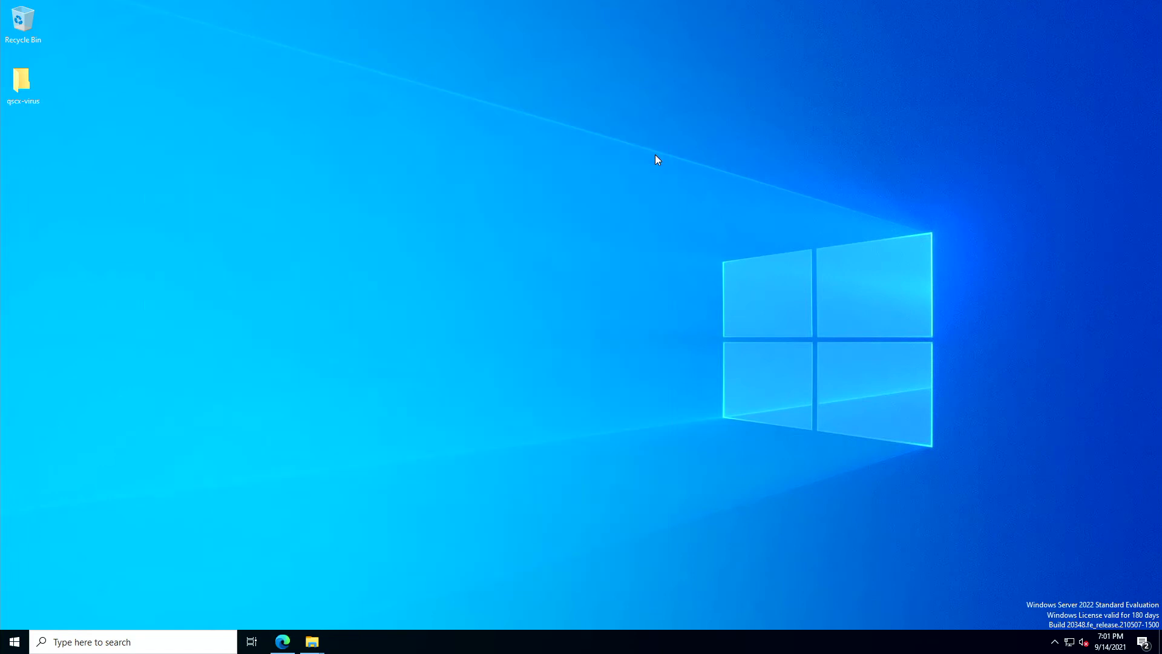
double_click(32, 89)
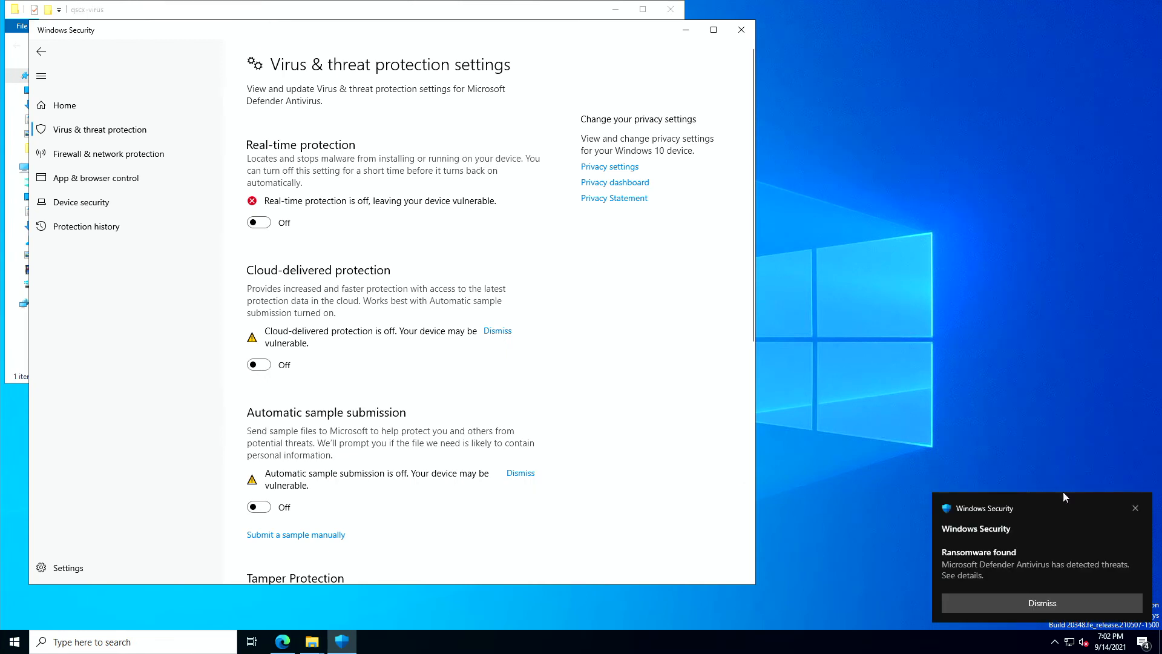
click(1133, 510)
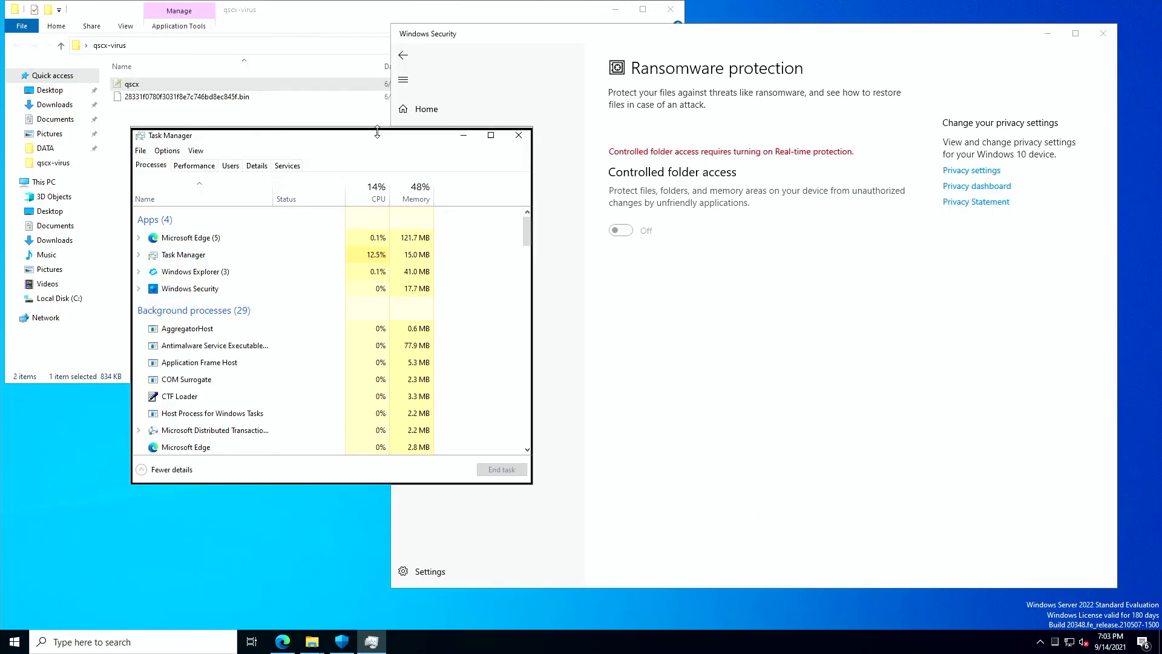
Step: Close Windows Security and move Task Manager to the upper right
drag(358, 142, 603, 127)
scroll(496, 272, down, 5)
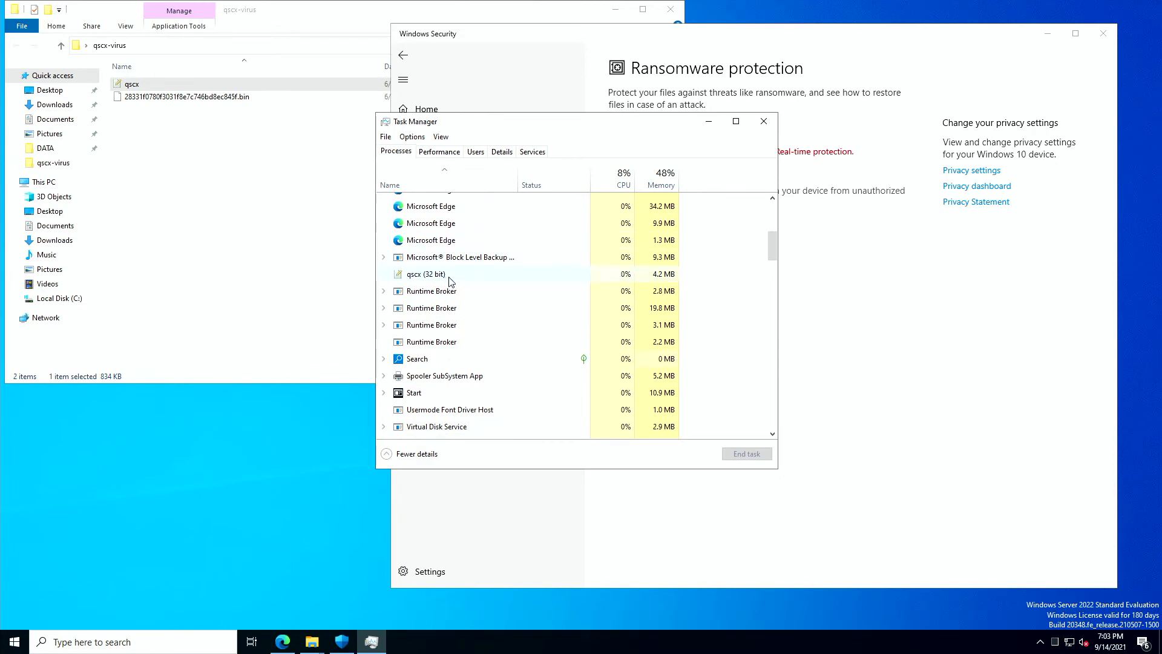
click(1103, 34)
drag(651, 126, 967, 77)
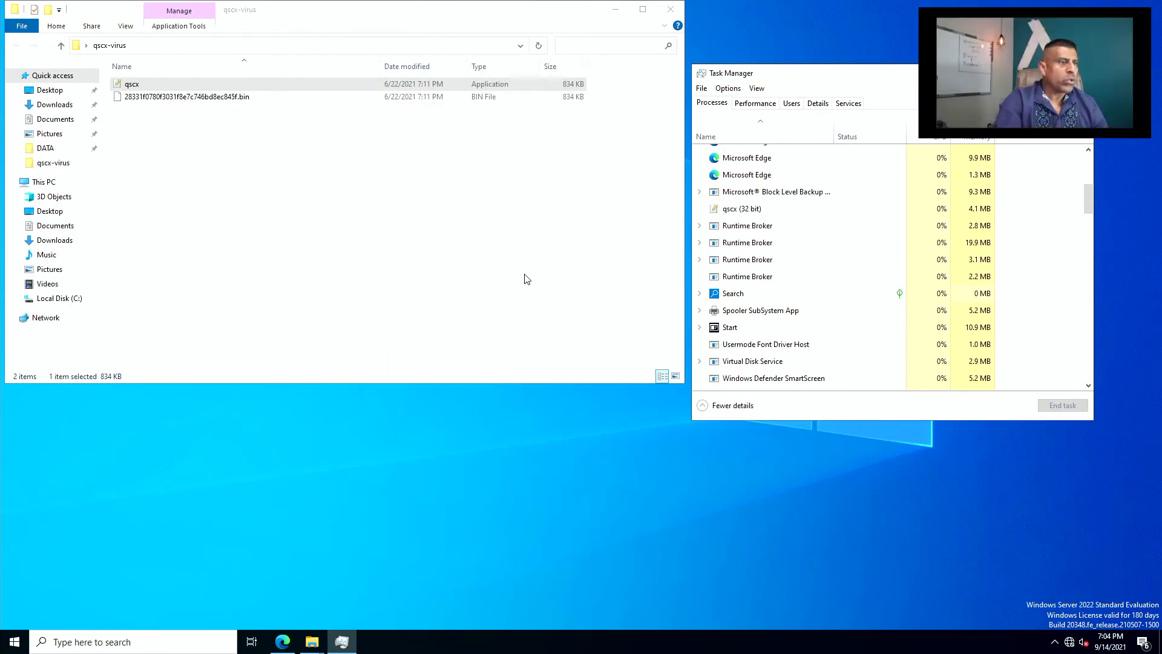
Step: Open the DATA folder on Local Disk (C:) to view its files renamed with .qscx extensions
click(58, 300)
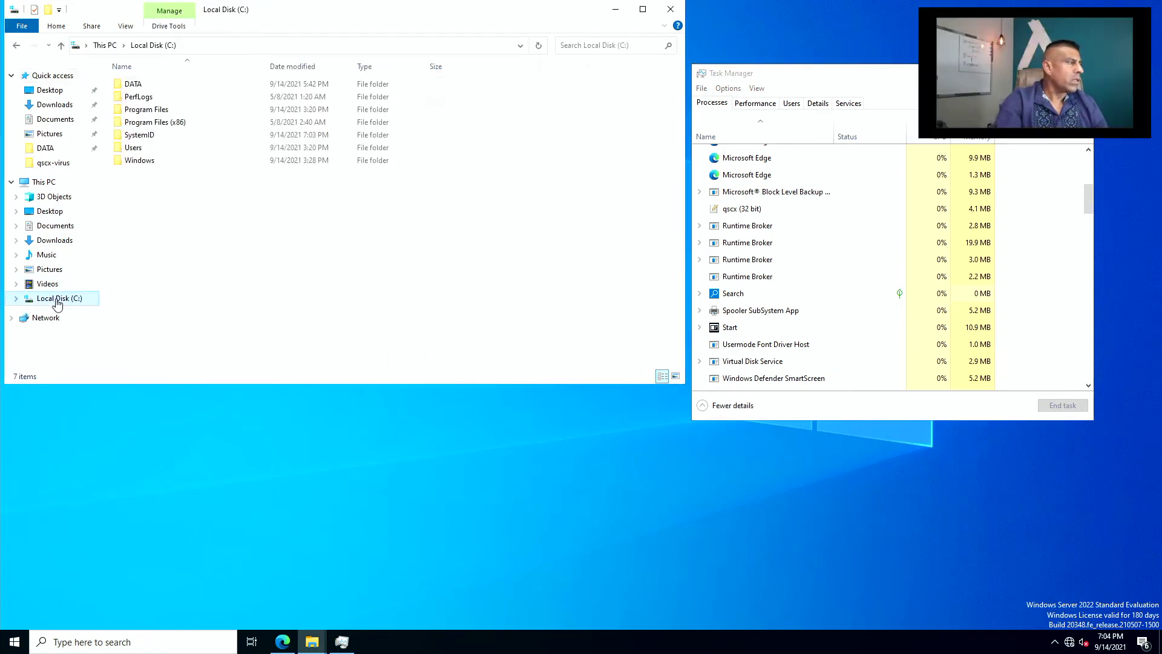
double_click(141, 87)
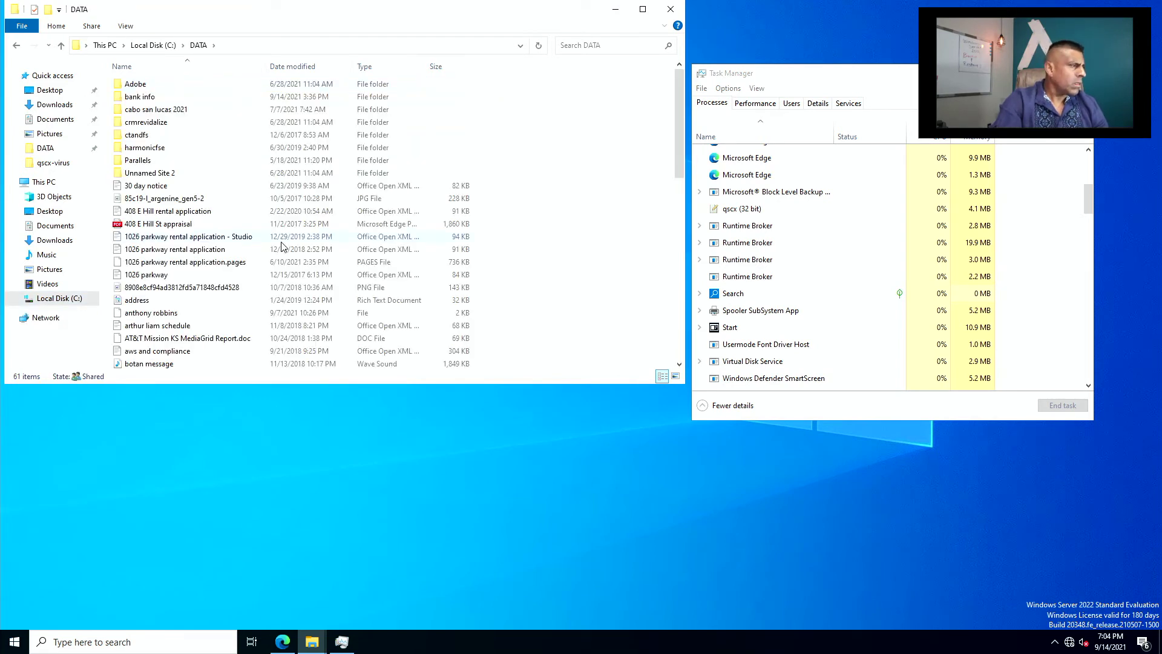
scroll(281, 246, down, 6)
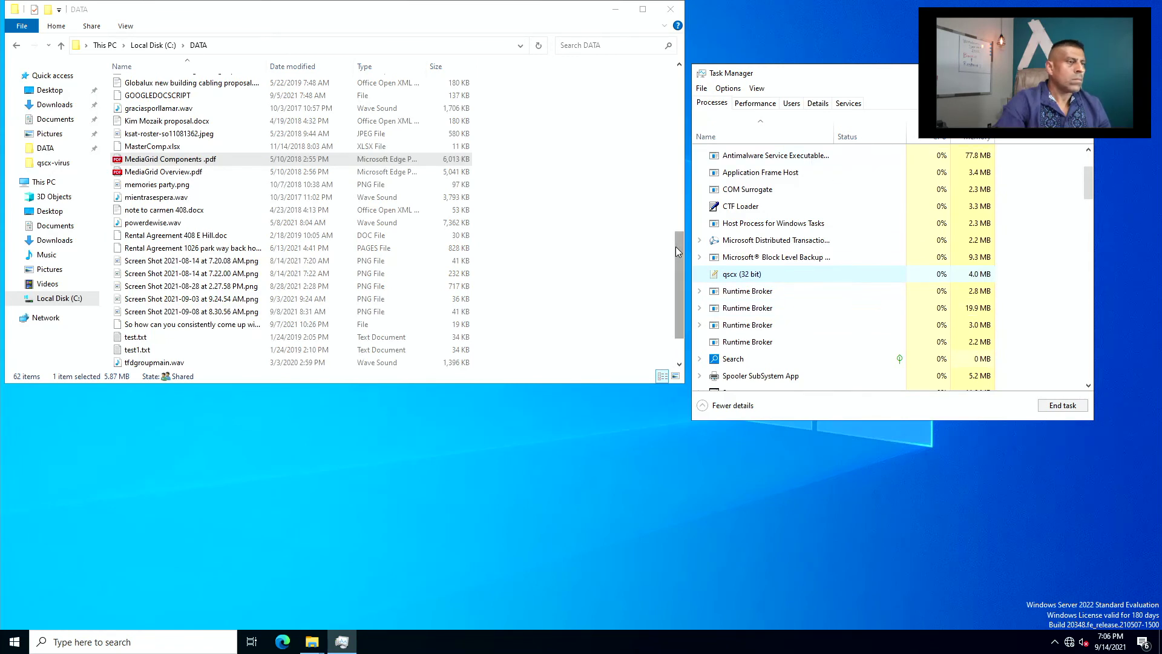
drag(678, 249, 678, 253)
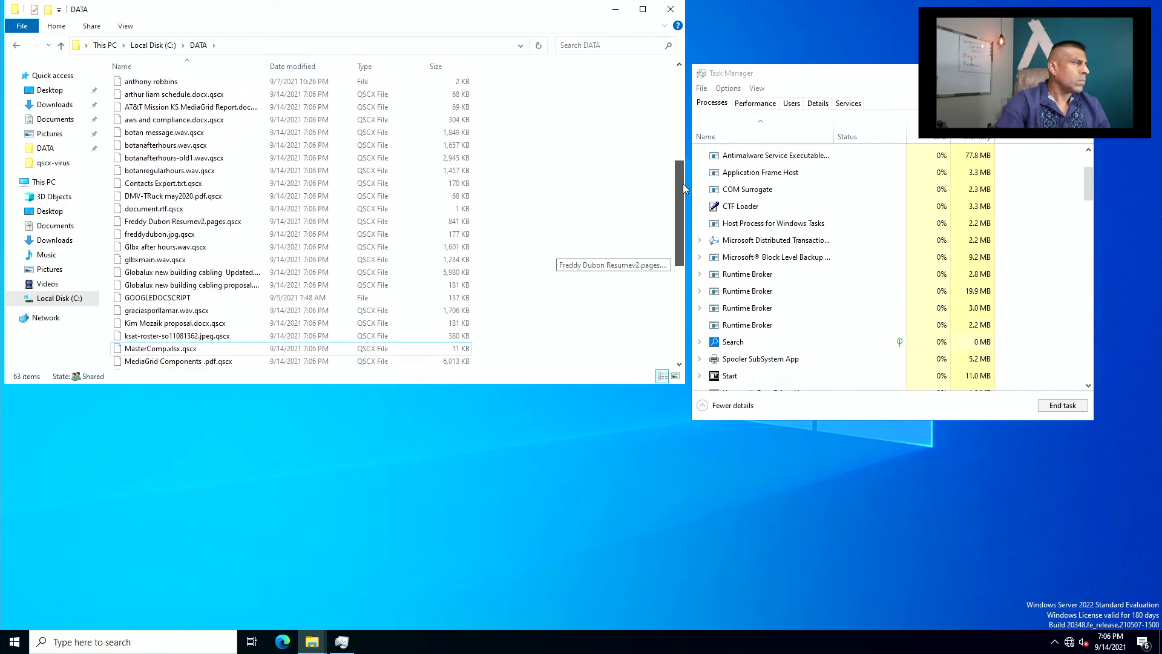
scroll(681, 185, down, 5)
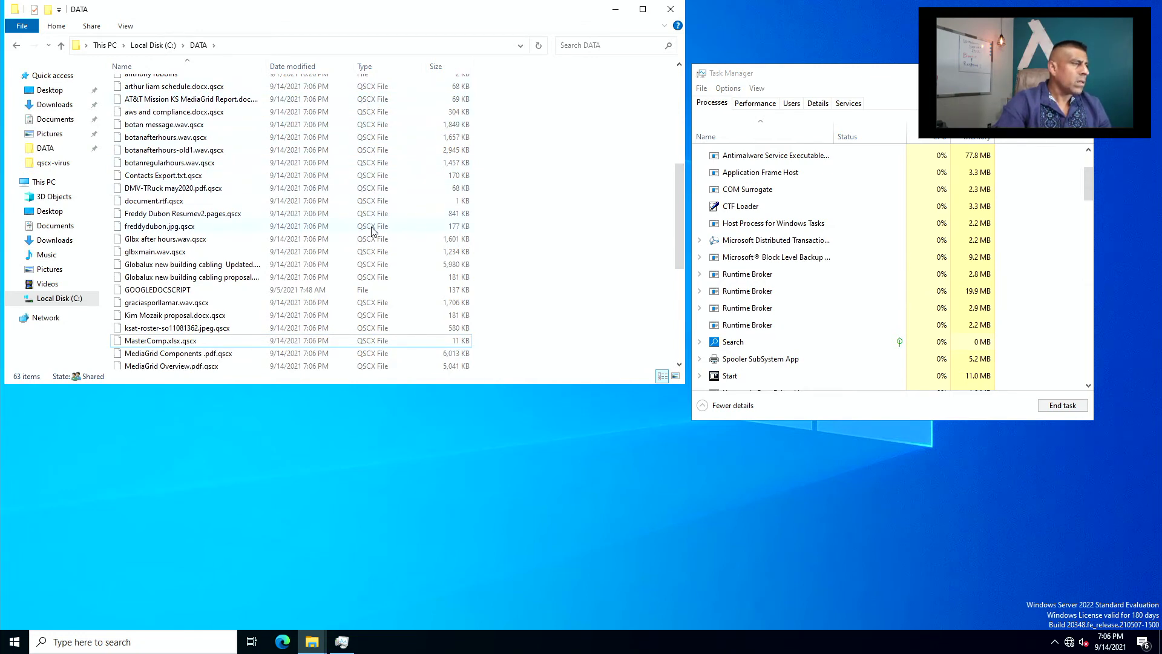
scroll(373, 233, down, 6)
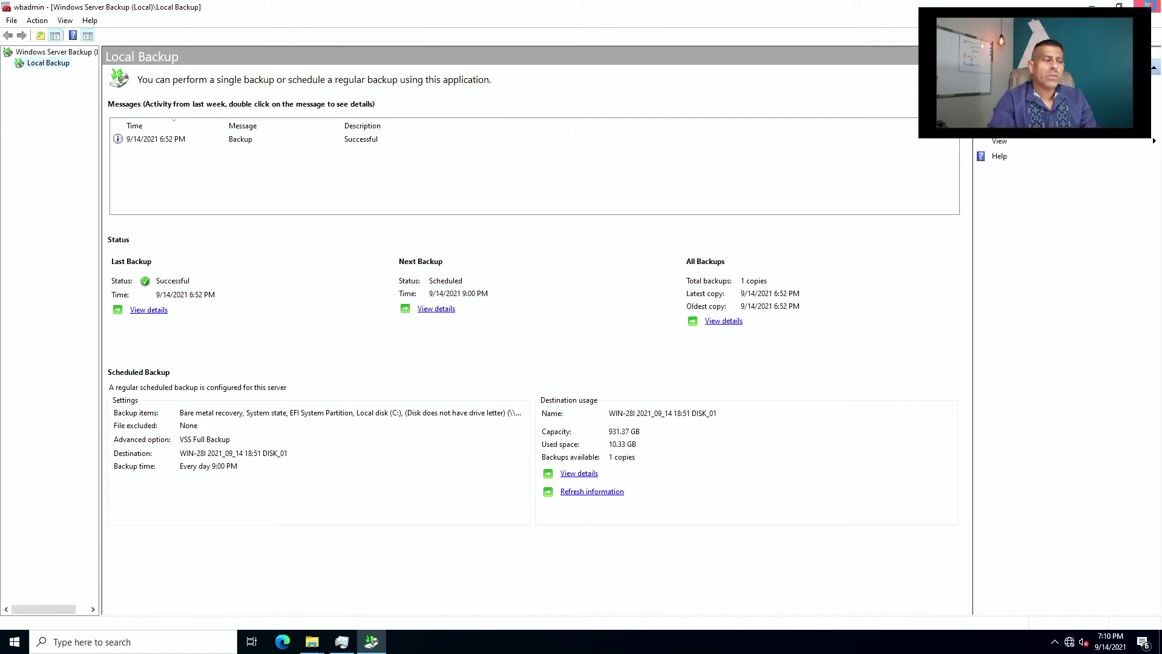
Step: Close Windows Server Backup and restart the server into the Aptio firmware boot settings
click(1151, 6)
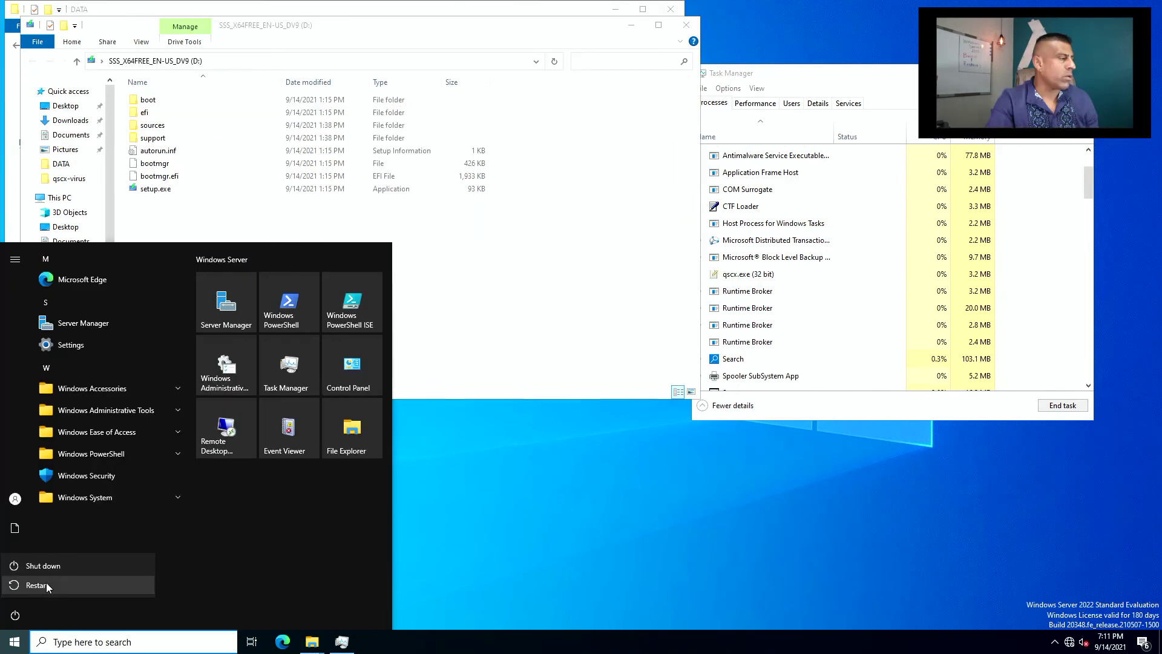
click(46, 582)
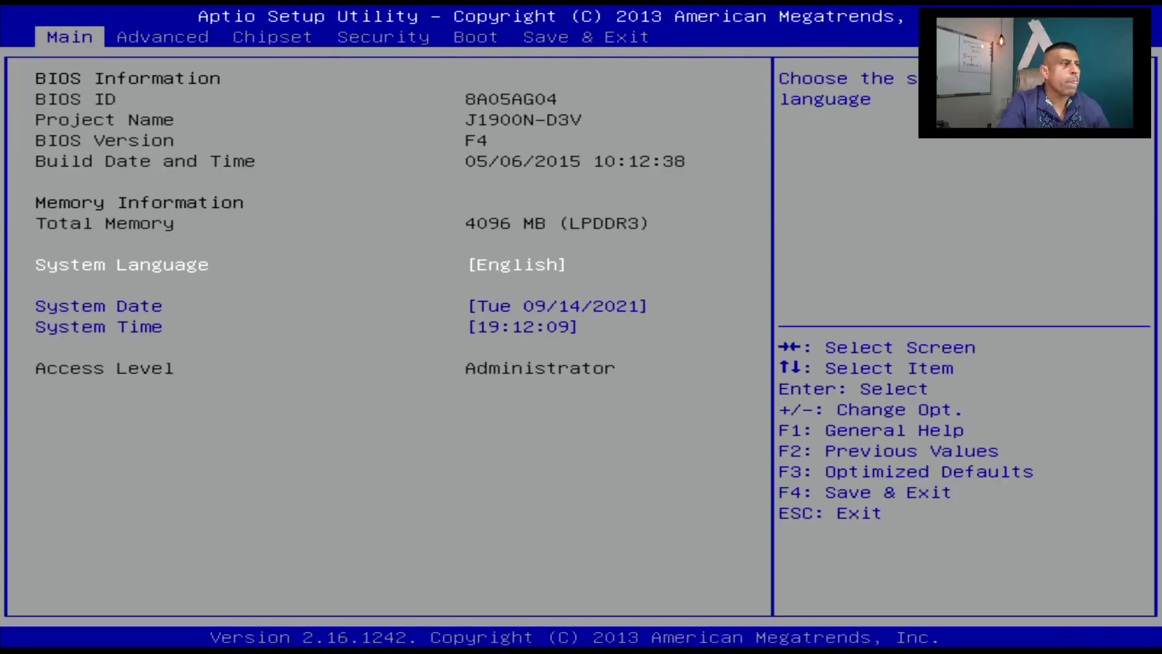
key(Right)
key(Right)
key(Right)
key(Right)
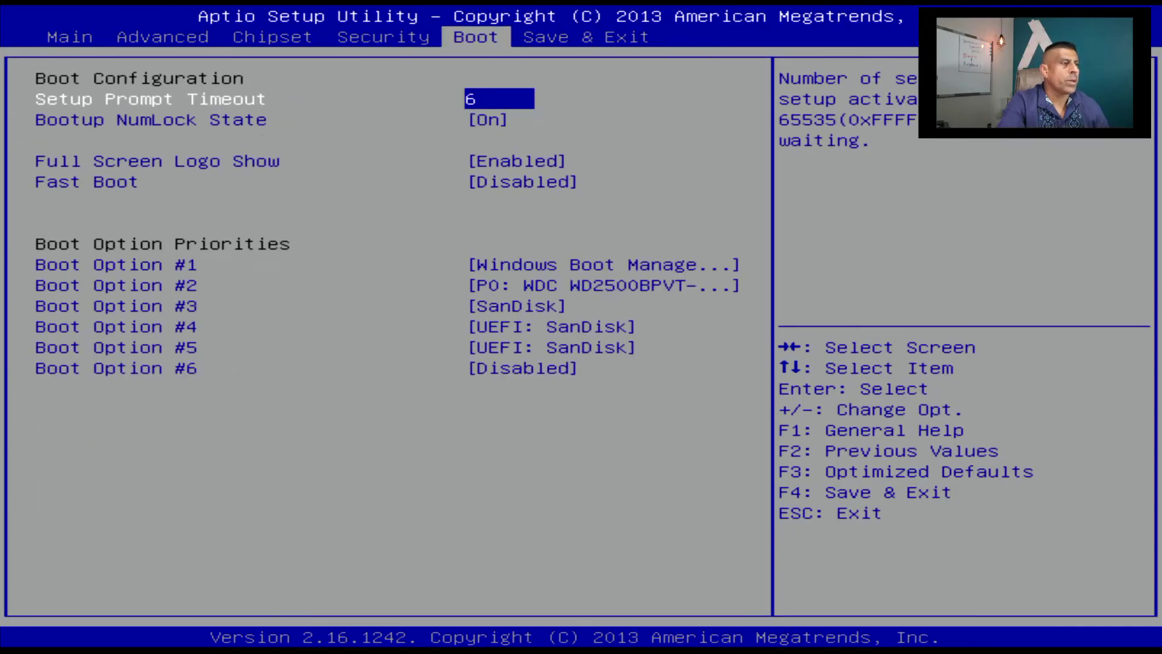
Step: Set Boot Option #1 on the Boot tab to UEFI: SanDisk
key(Down)
key(Down)
key(Down)
key(Down)
key(Down)
key(Down)
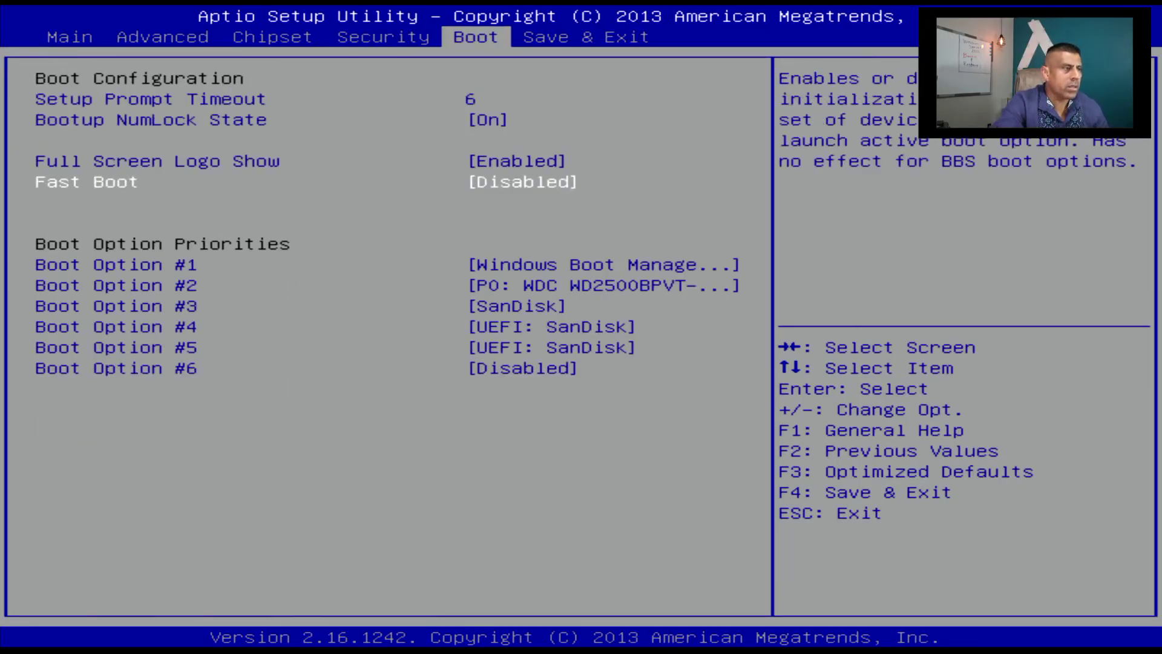
key(Down)
key(Up)
key(Up)
key(Up)
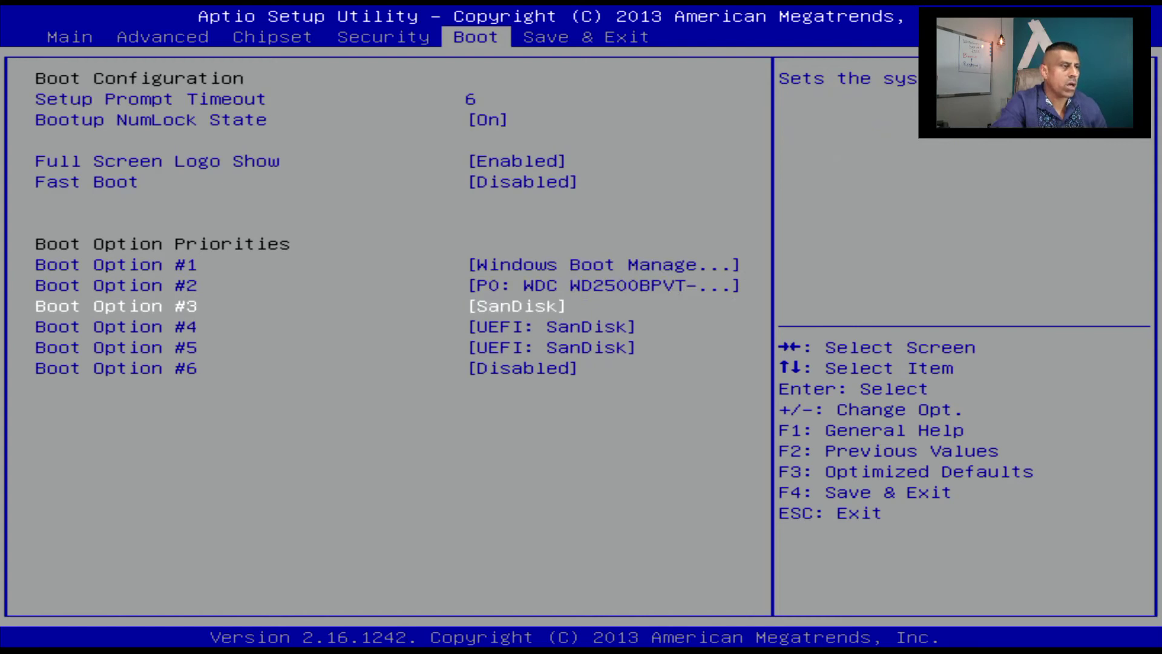
key(Return)
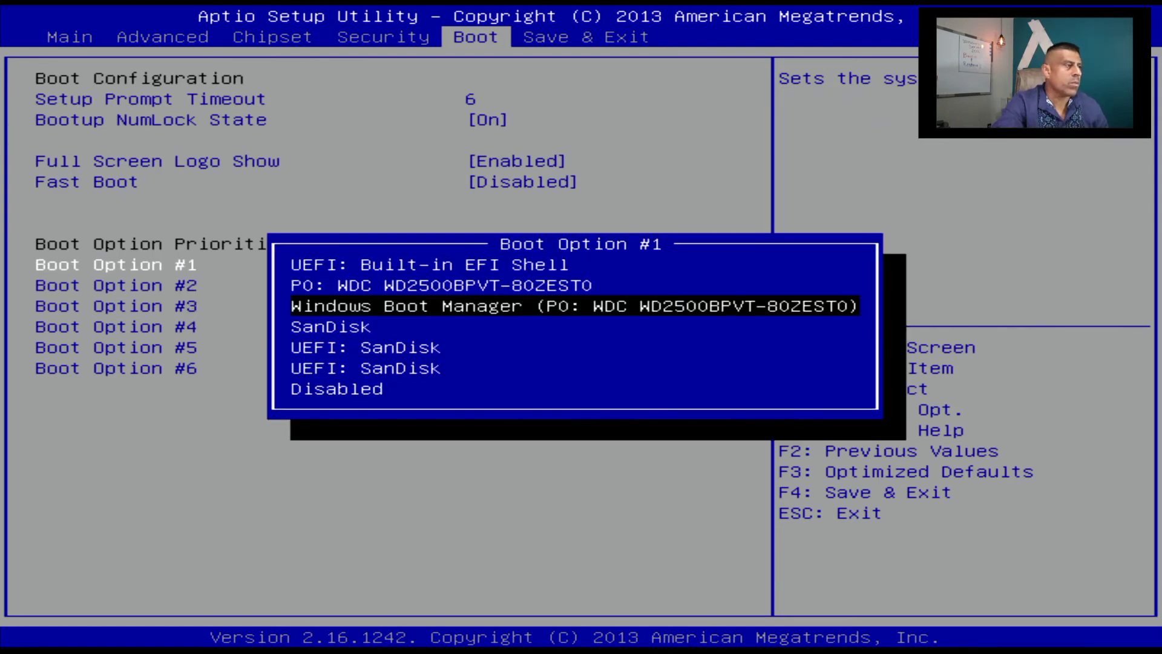
key(Down)
key(Down)
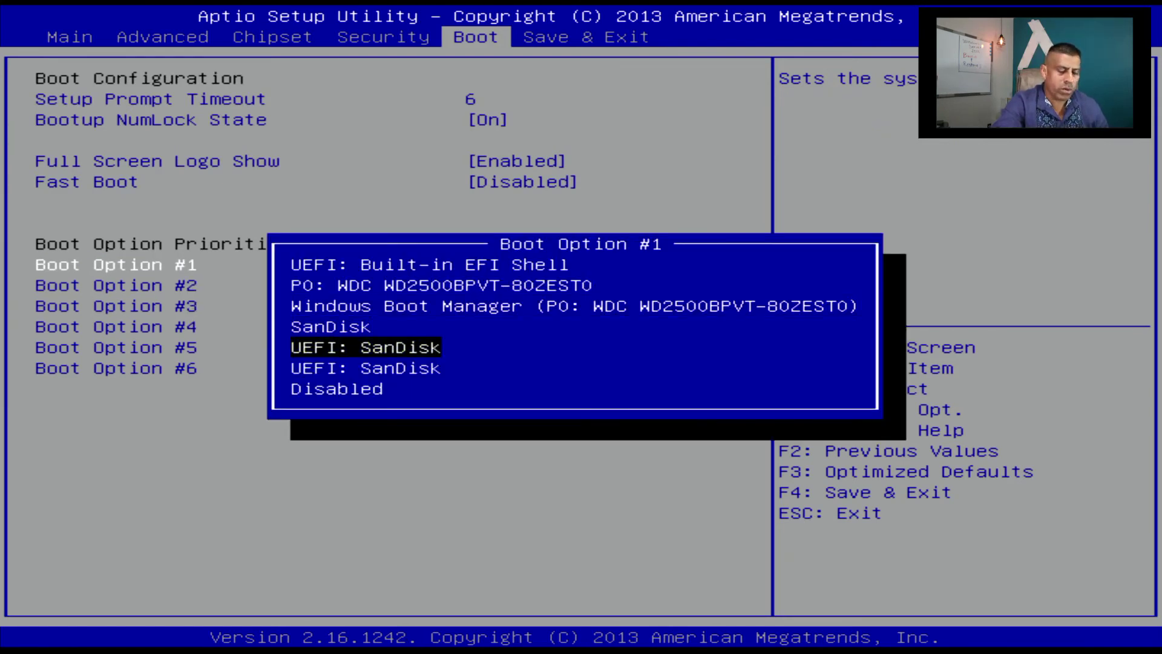
key(Return)
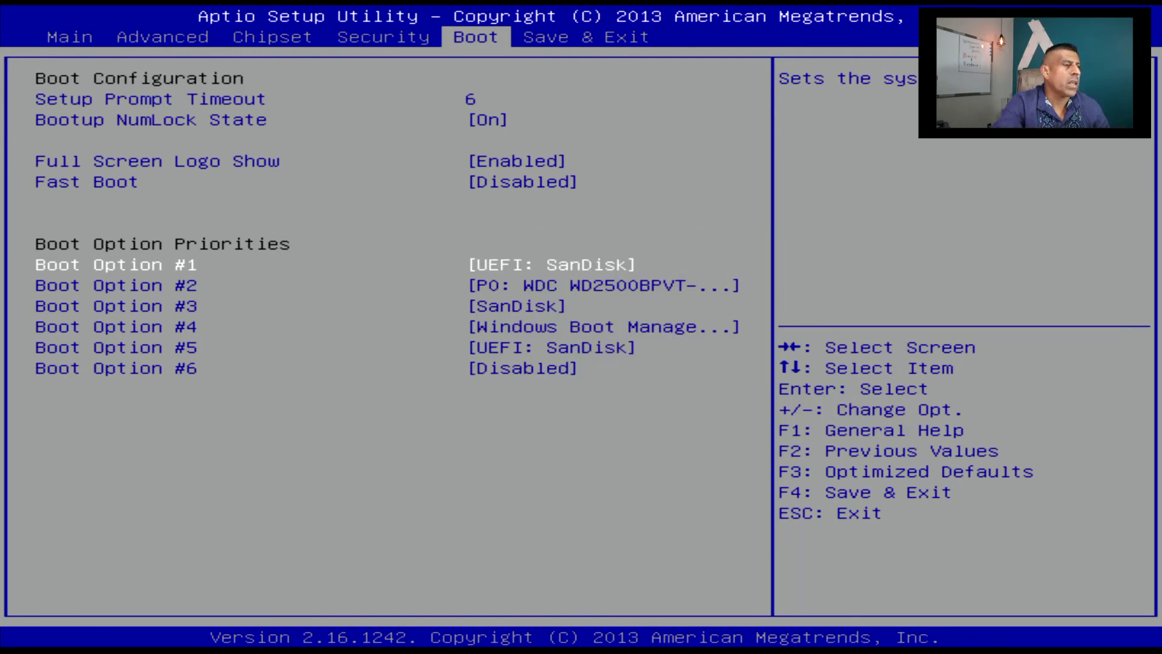
Step: Set Boot Option #2 to SanDisk, then go to the Save & Exit tab
key(Down)
key(Down)
key(Up)
key(Return)
key(Down)
key(Down)
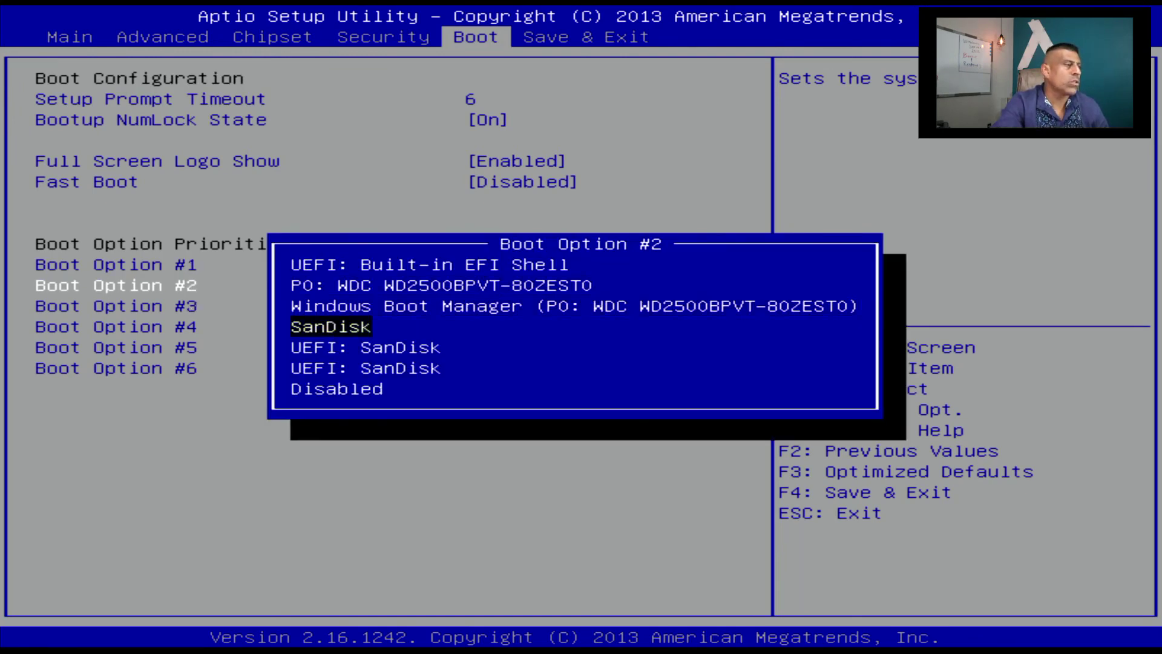
key(Return)
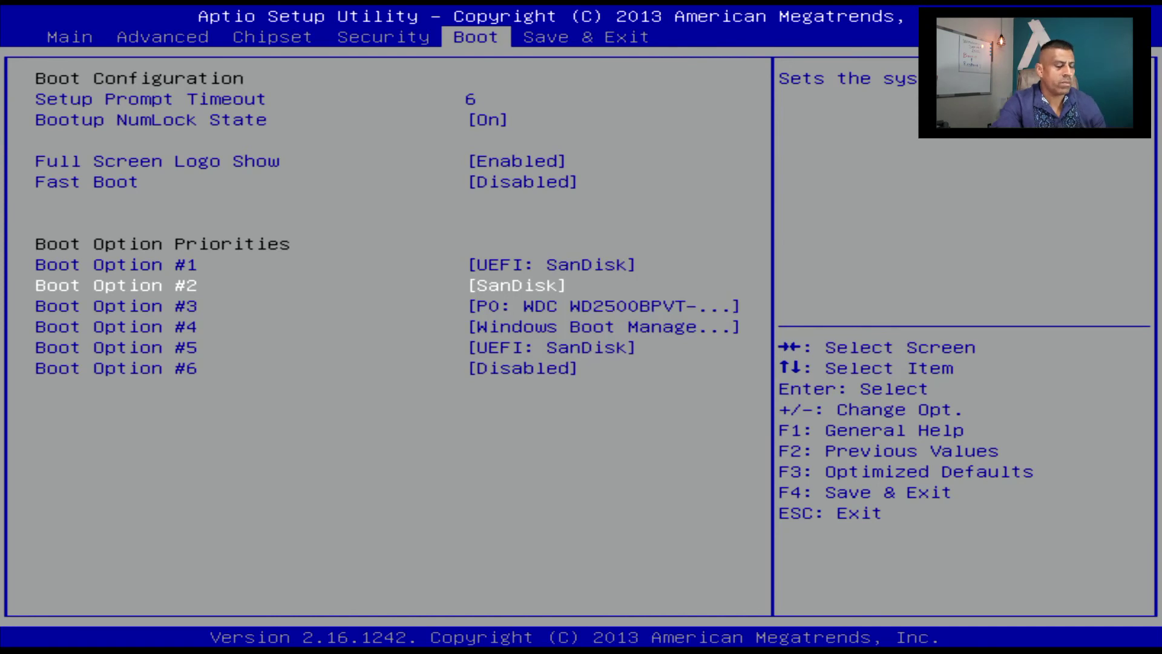
key(Right)
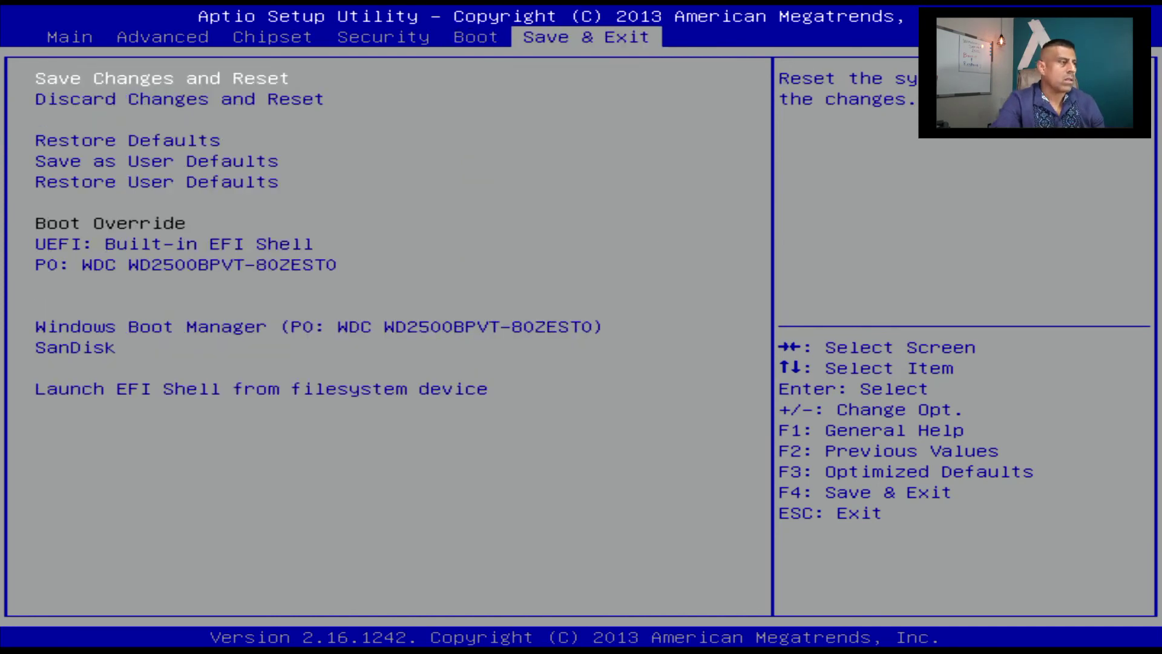
key(Left)
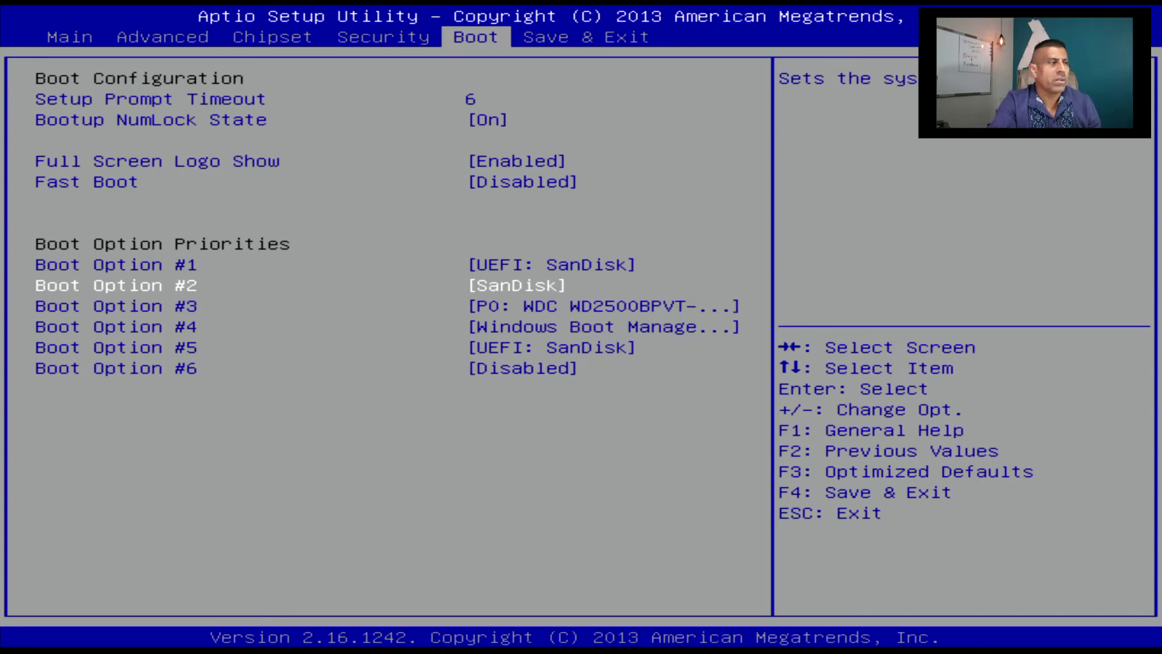
key(Right)
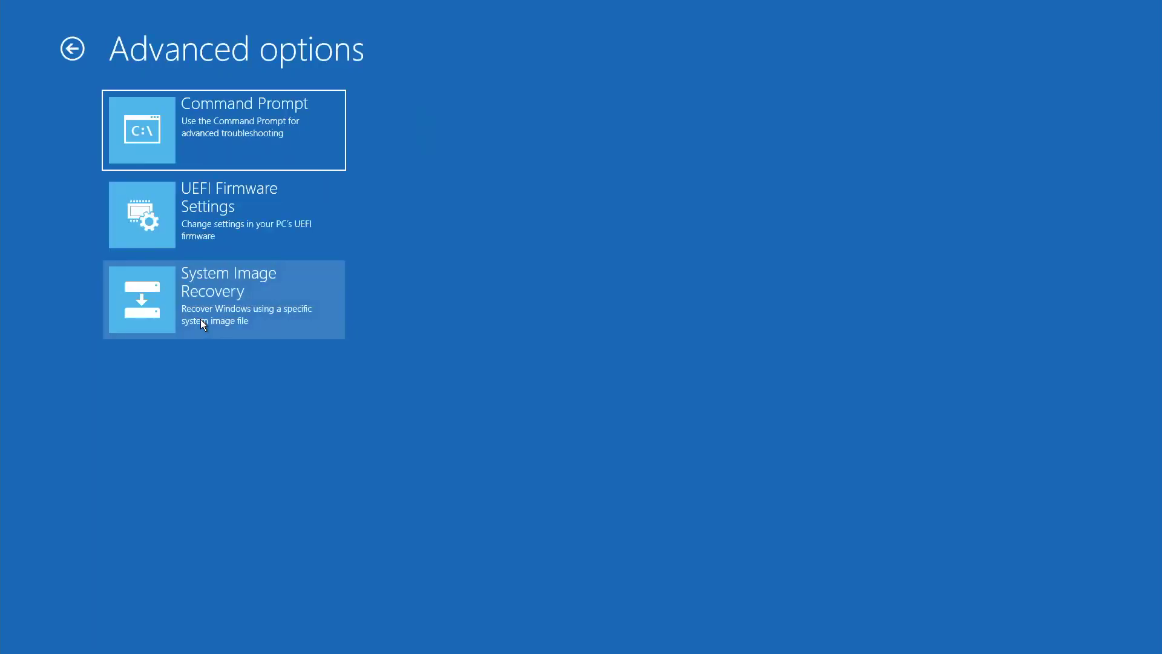
Step: Choose System Image Recovery with the latest image and Format and repartition disks ticked
click(201, 318)
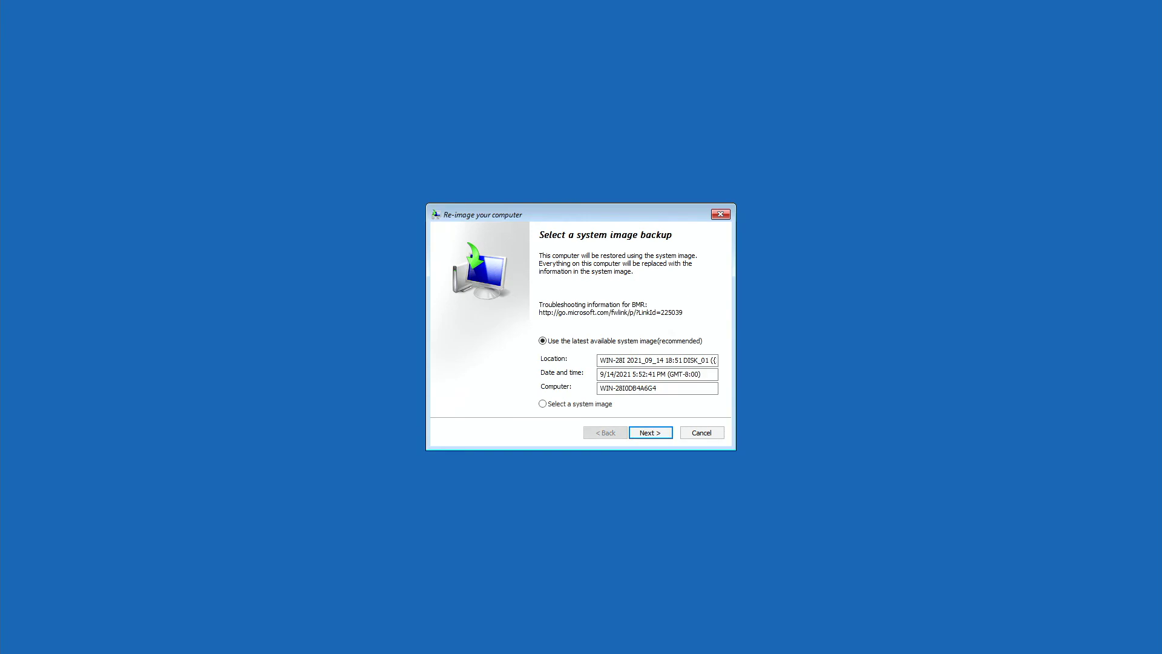
click(648, 432)
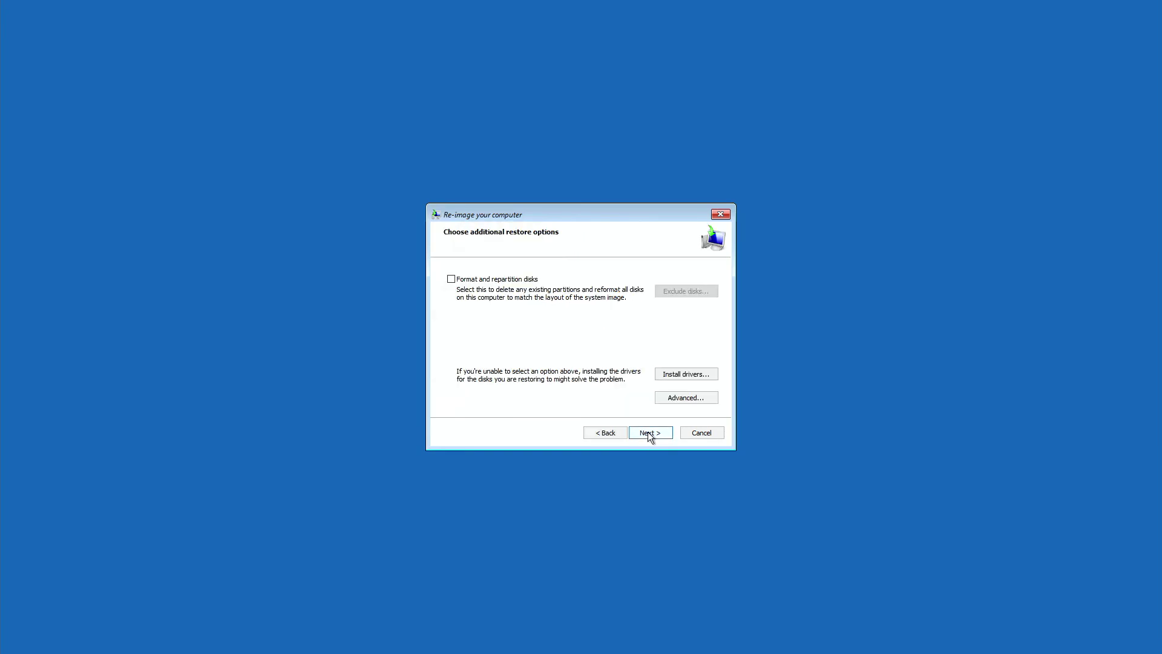
click(451, 279)
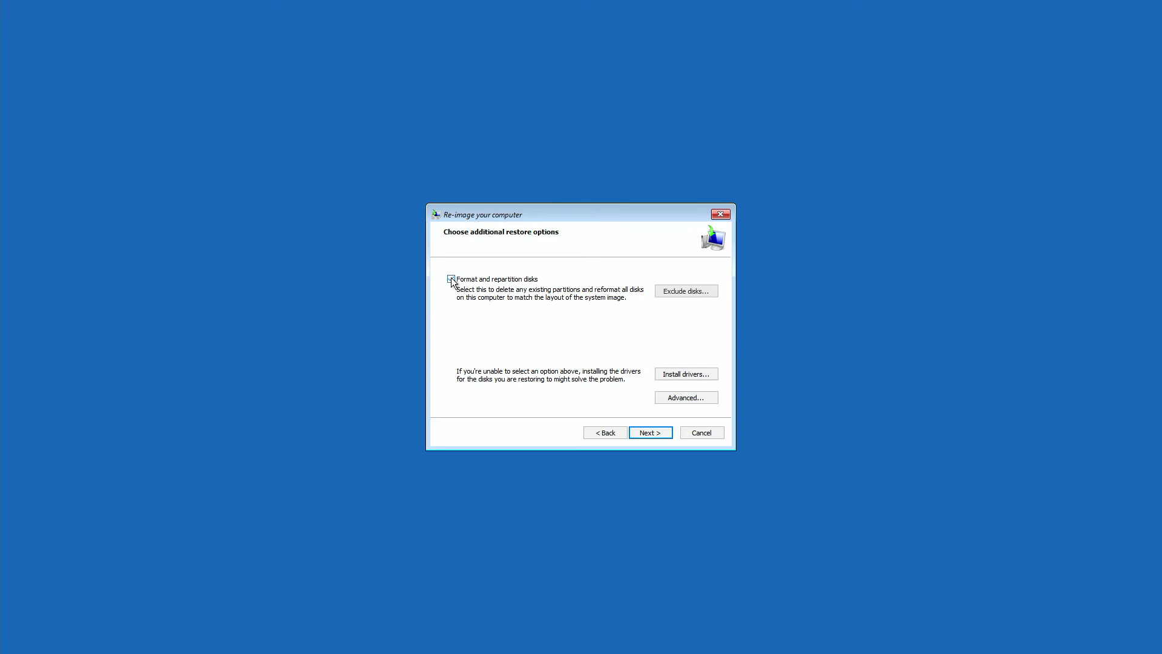
click(649, 433)
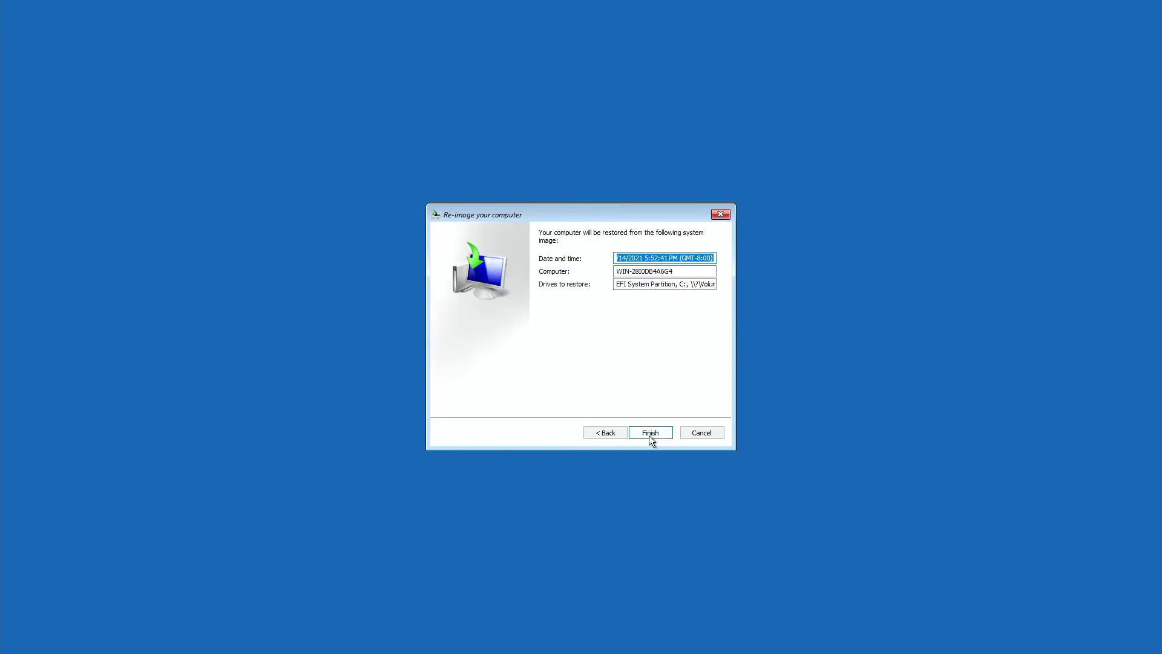
Step: Start re-imaging the computer, confirm replacing the disks, and restart when finished
click(649, 434)
click(620, 376)
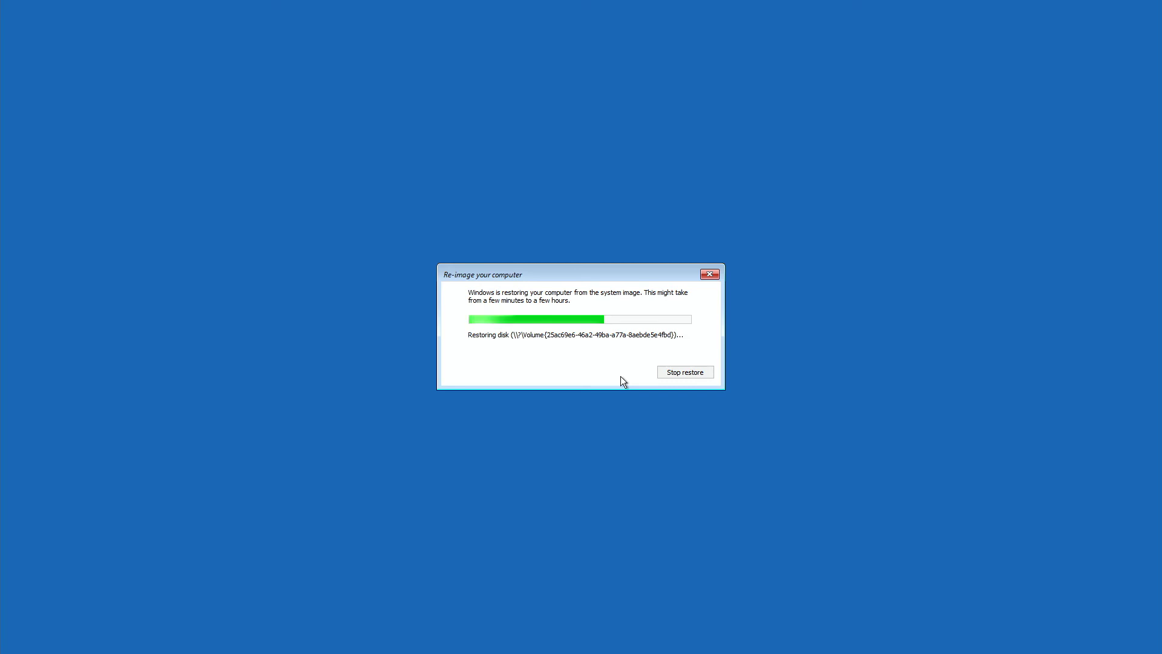
click(607, 341)
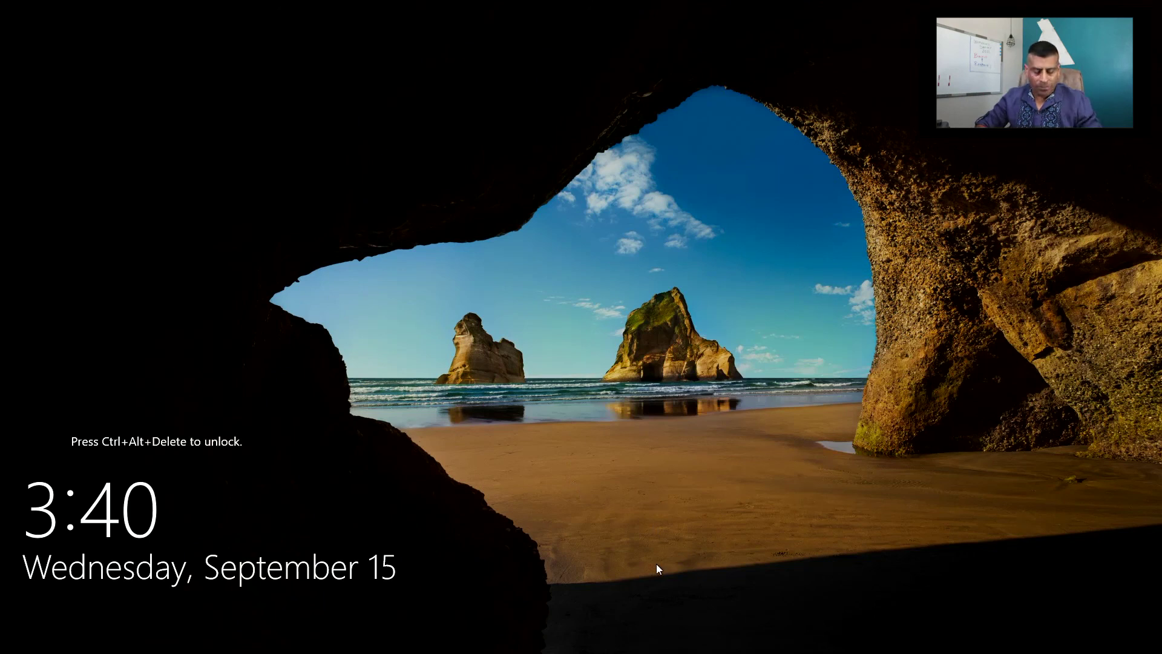
Step: Sign in to the server as Administrator with the account password
key(ctrl+alt+Delete)
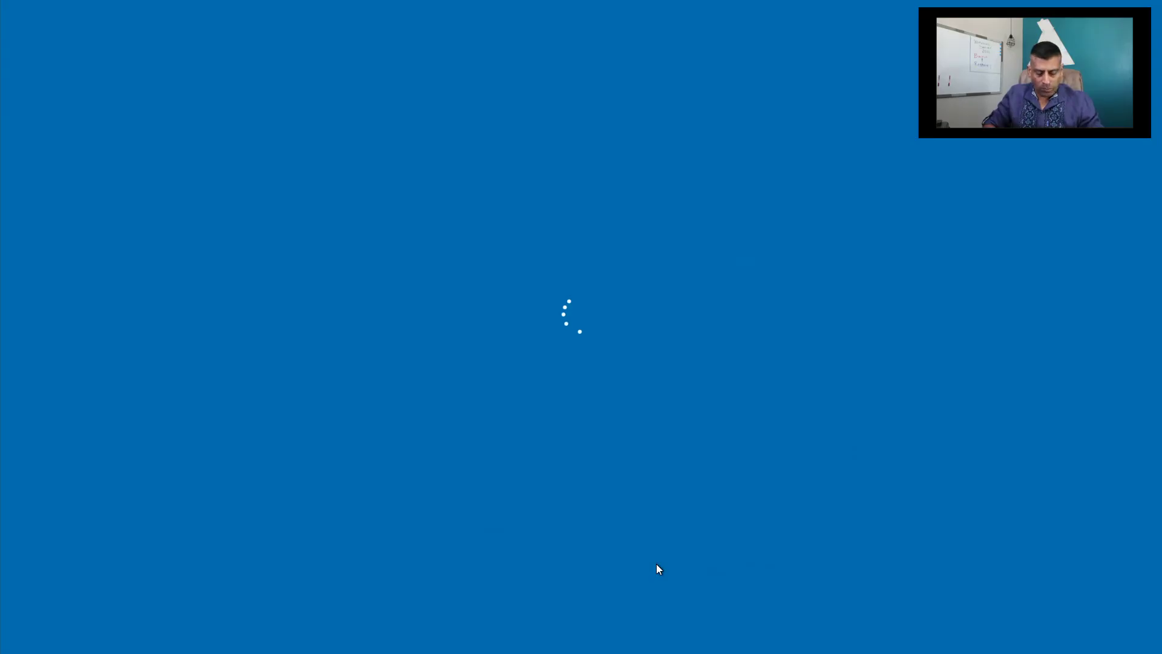
text(•••••••••••)
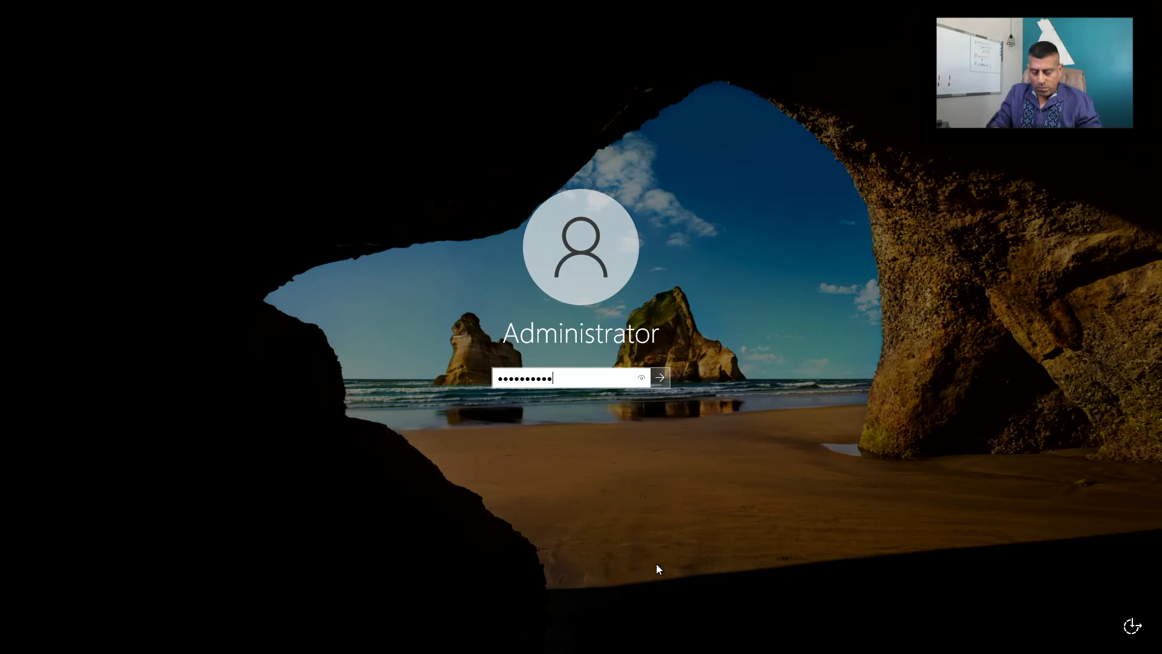
text(••)
key(Return)
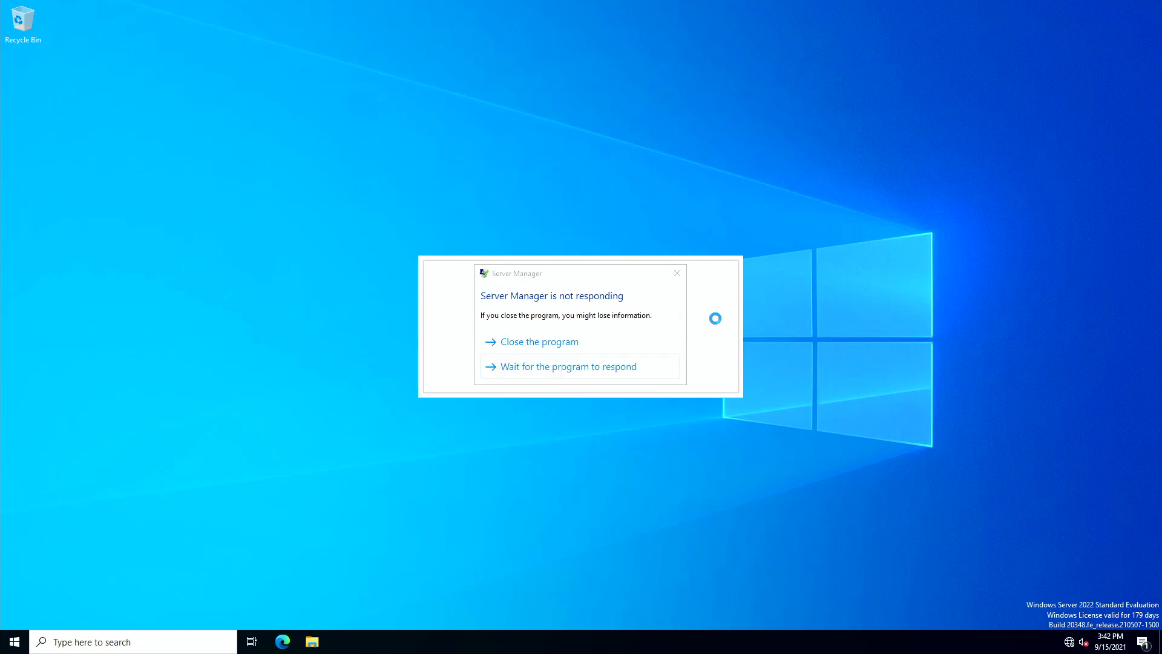
Step: Open C:\DATA in File Explorer and check the 61 restored files
click(314, 642)
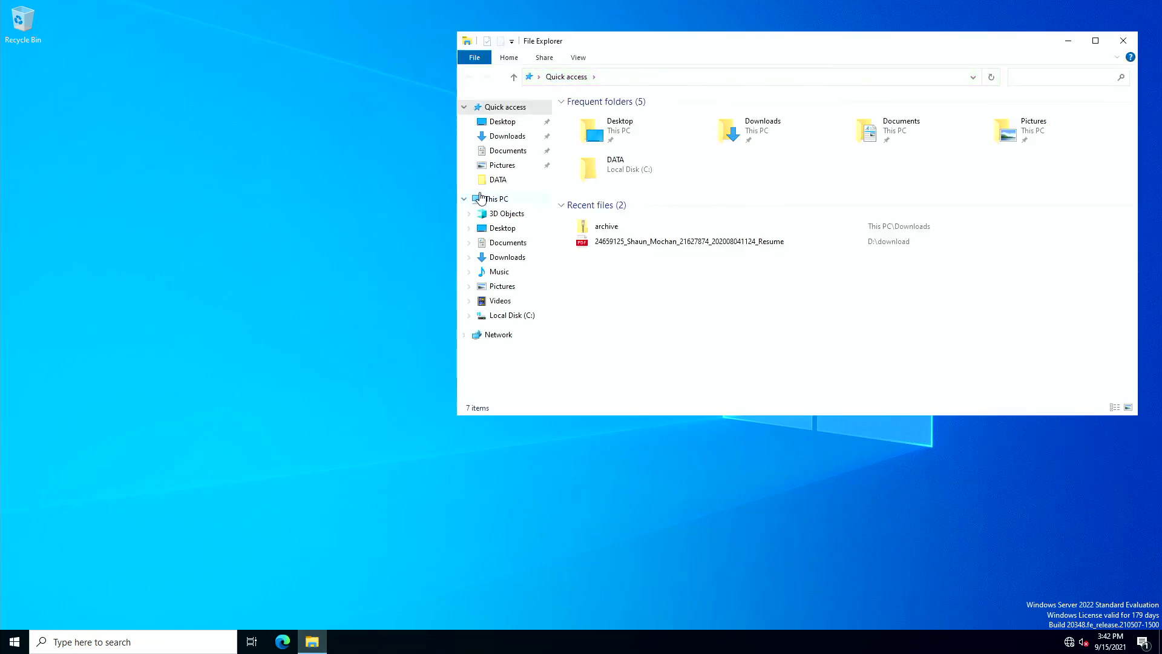
click(498, 179)
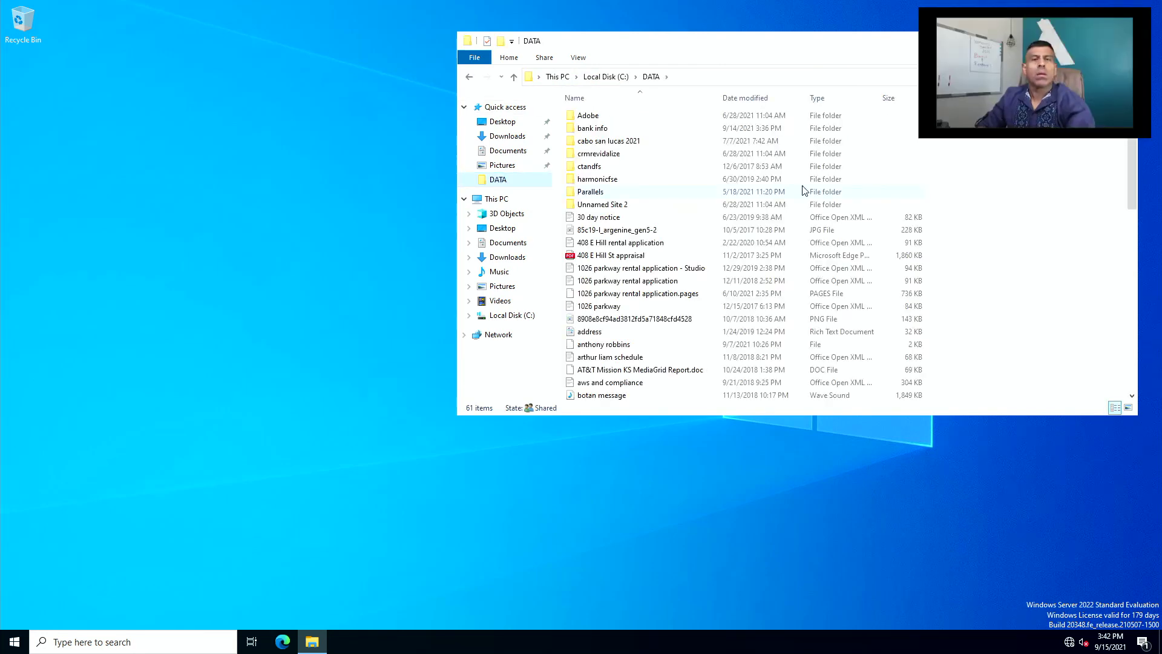
scroll(609, 170, down, 13)
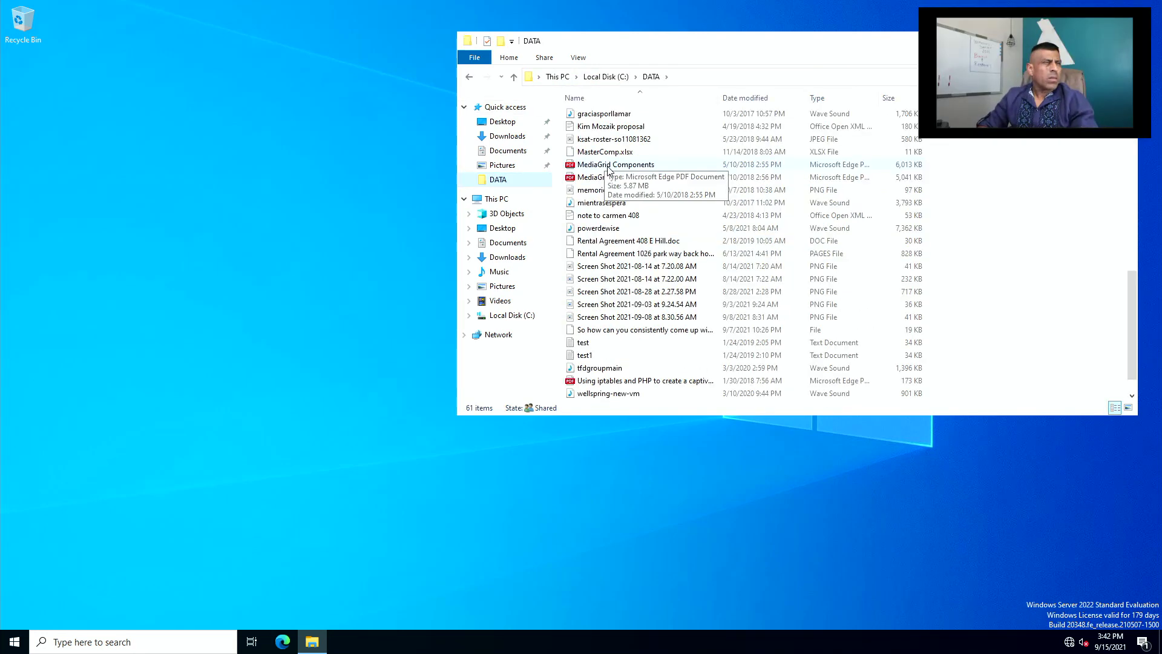